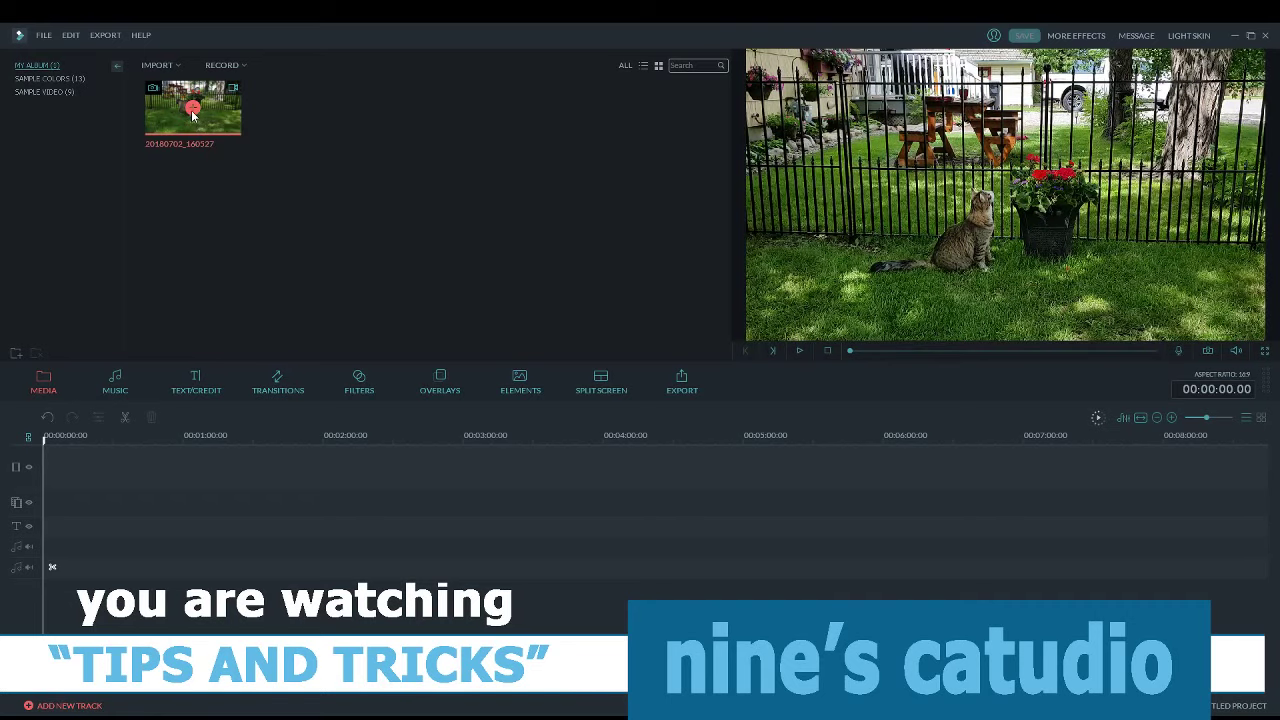
# Add the 20180702_160527 video to the timeline and detach its audio onto a separate track
pyautogui.click(193, 110)
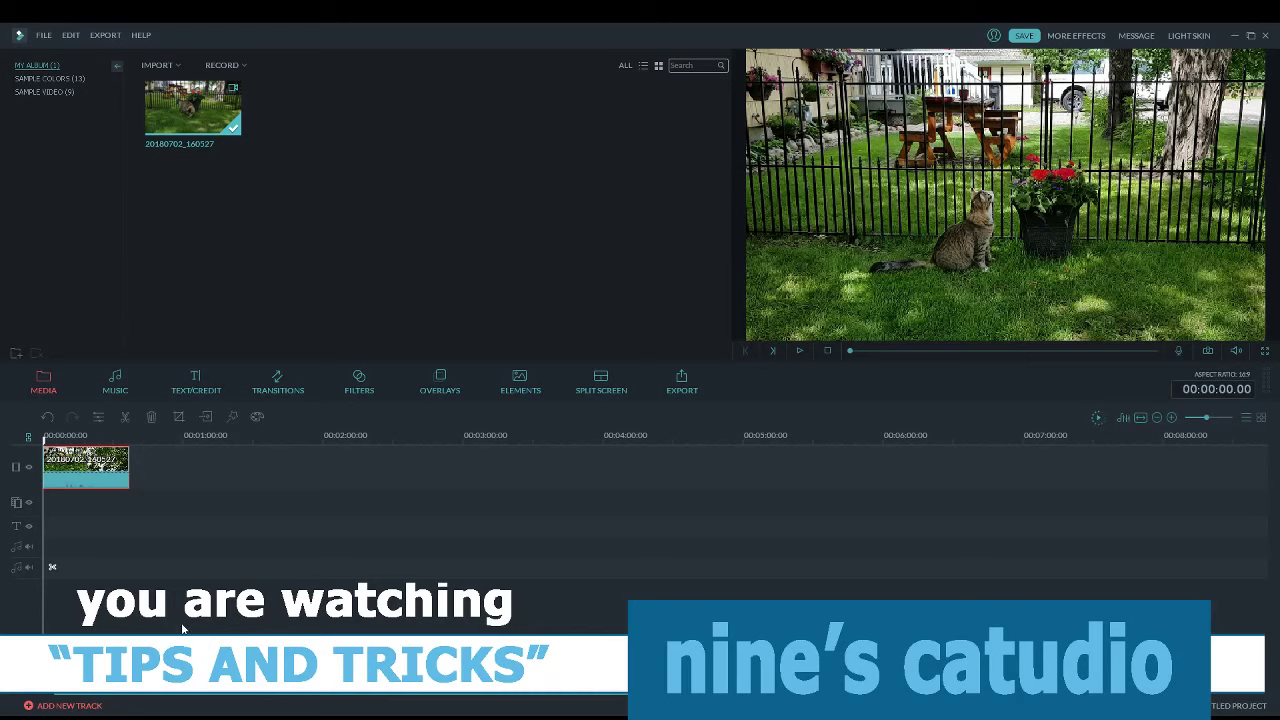
pyautogui.hotkey('ctrl', 'alt', 'd')
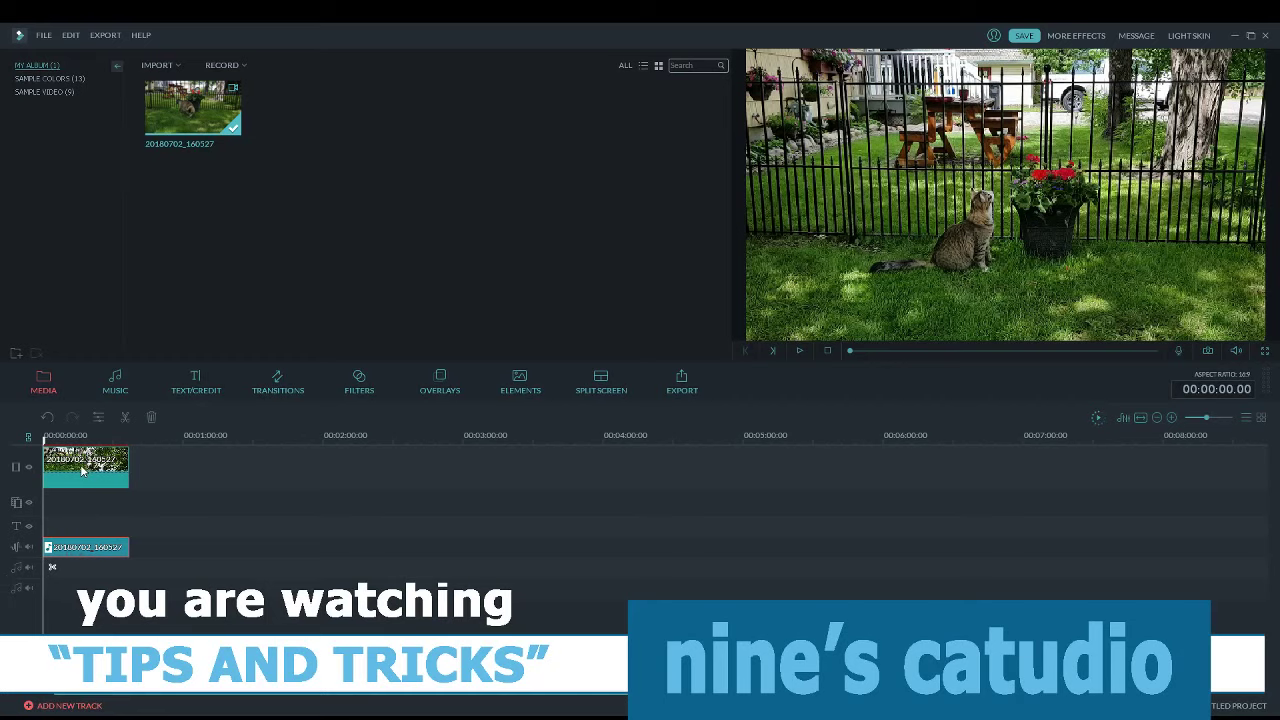
# Split the video clip at 00:00:10.00, leaving the detached audio uncut
pyautogui.hotkey('shift', 'Right')
pyautogui.hotkey('shift', 'Right')
pyautogui.hotkey('shift', 'Right')
pyautogui.hotkey('shift', 'Right')
pyautogui.hotkey('shift', 'Right')
pyautogui.hotkey('shift', 'Right')
pyautogui.hotkey('shift', 'Right')
pyautogui.hotkey('shift', 'Right')
pyautogui.hotkey('shift', 'Right')
pyautogui.hotkey('shift', 'Right')
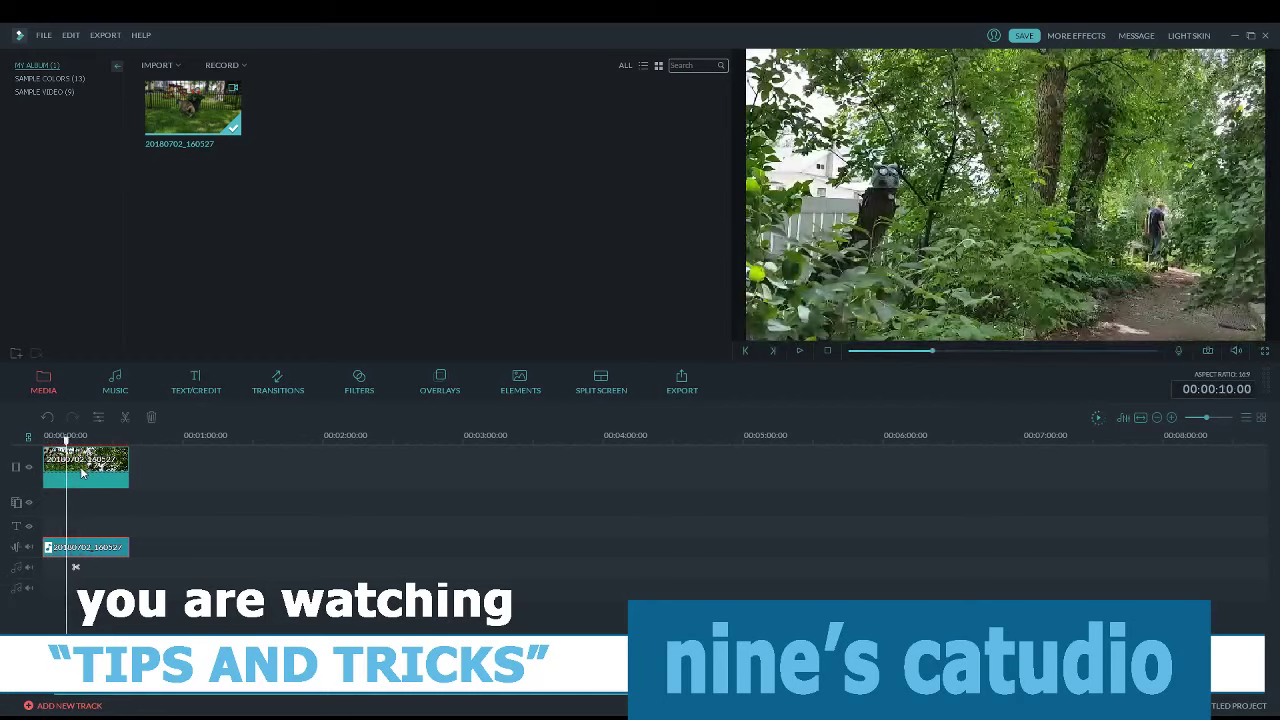
pyautogui.click(82, 473)
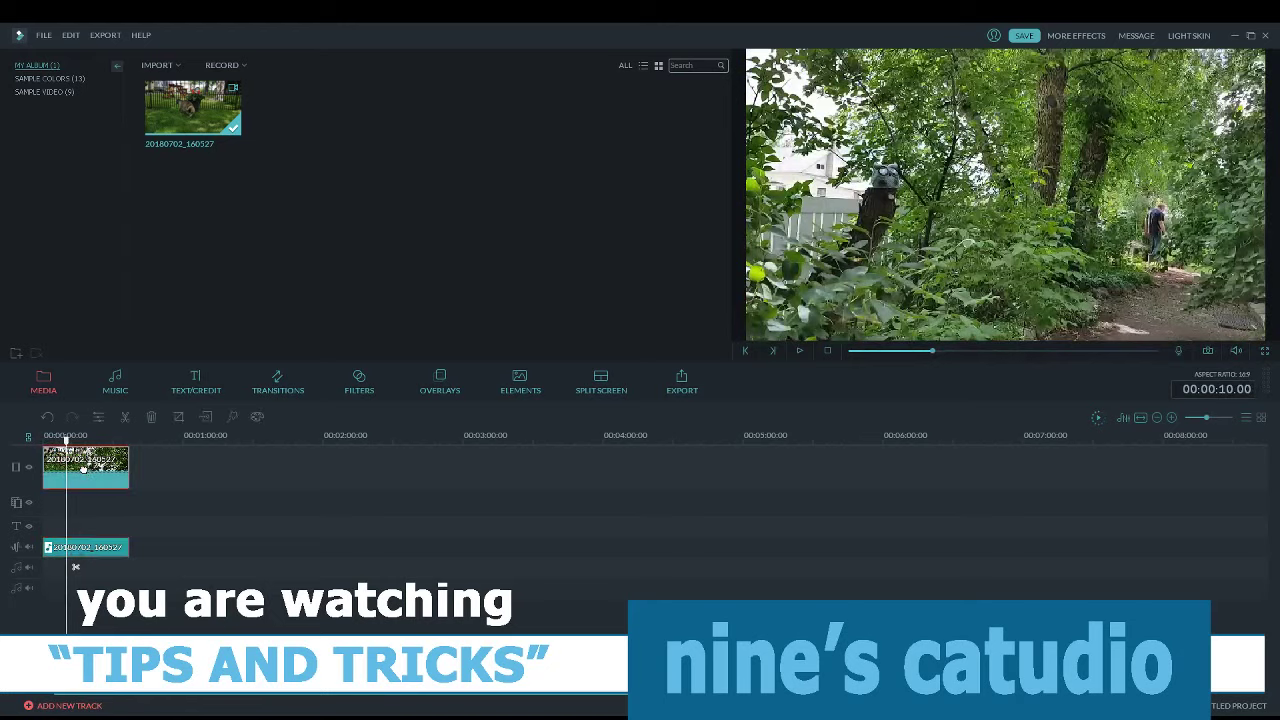
pyautogui.click(125, 418)
# Split the video again at 00:00:15.10 and delete the section between the two cuts
pyautogui.moveTo(67, 442); pyautogui.dragTo(79, 442)
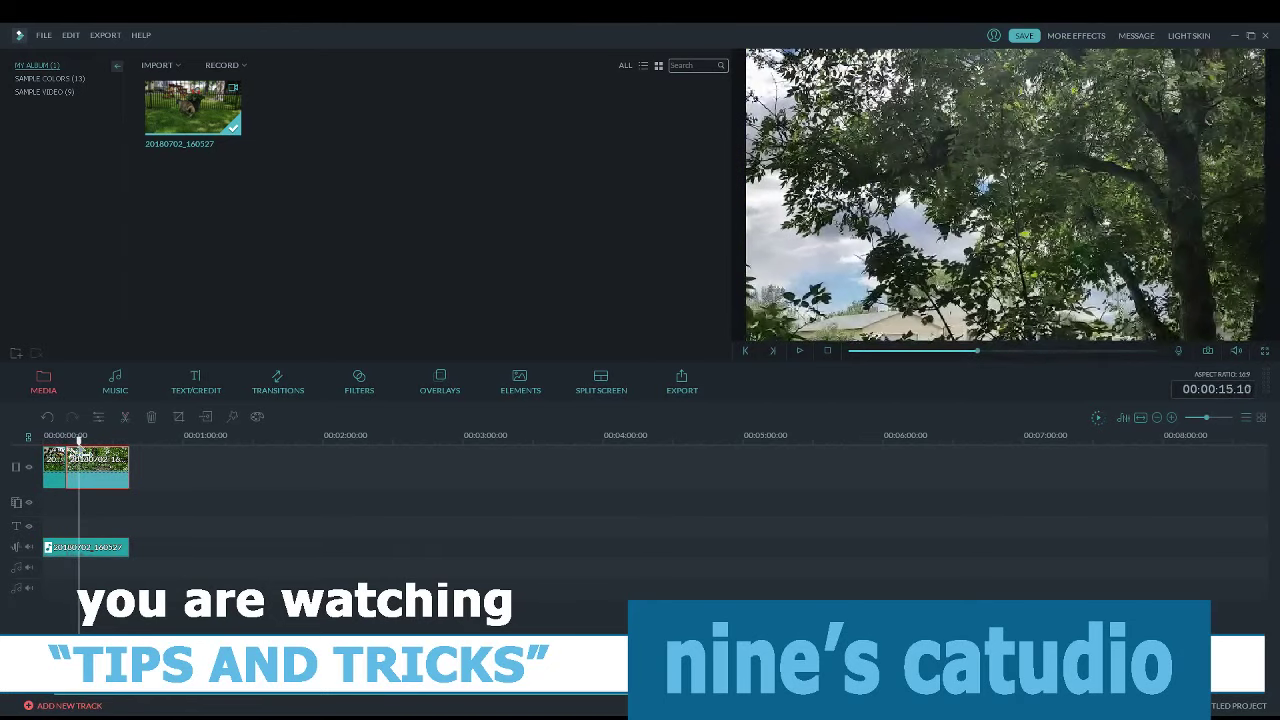
pyautogui.click(126, 418)
pyautogui.click(72, 468)
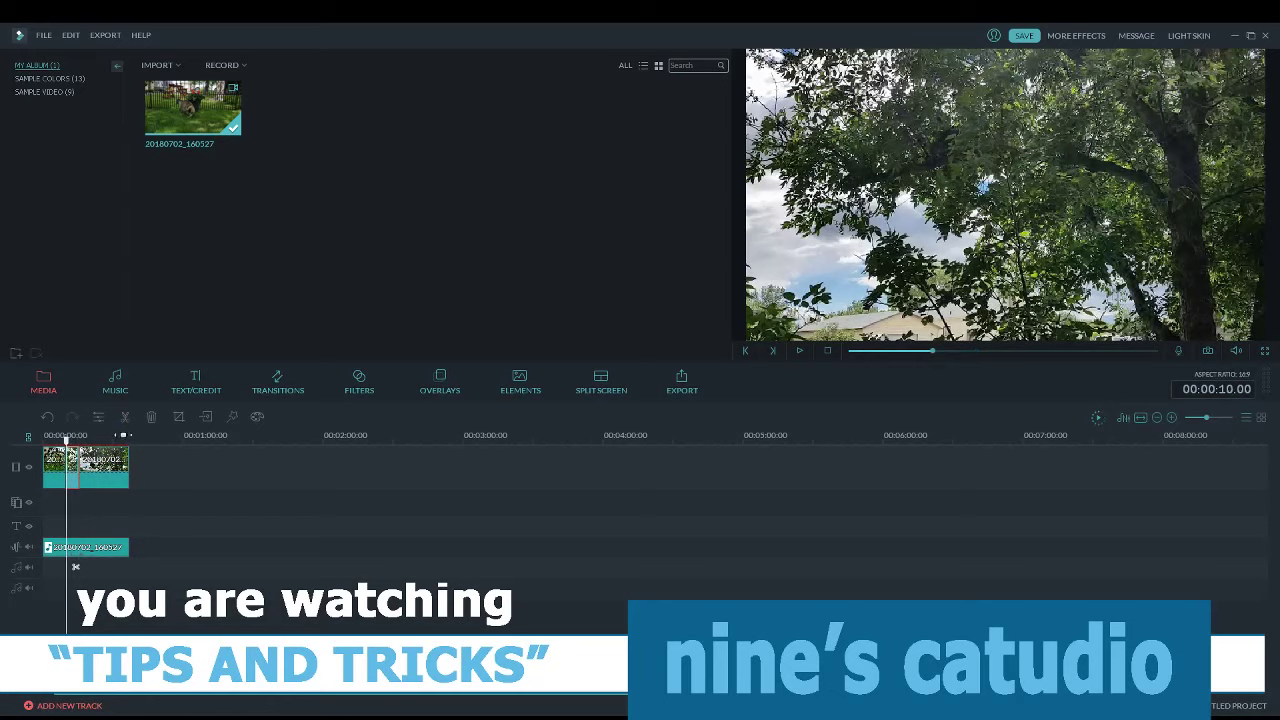
pyautogui.click(151, 420)
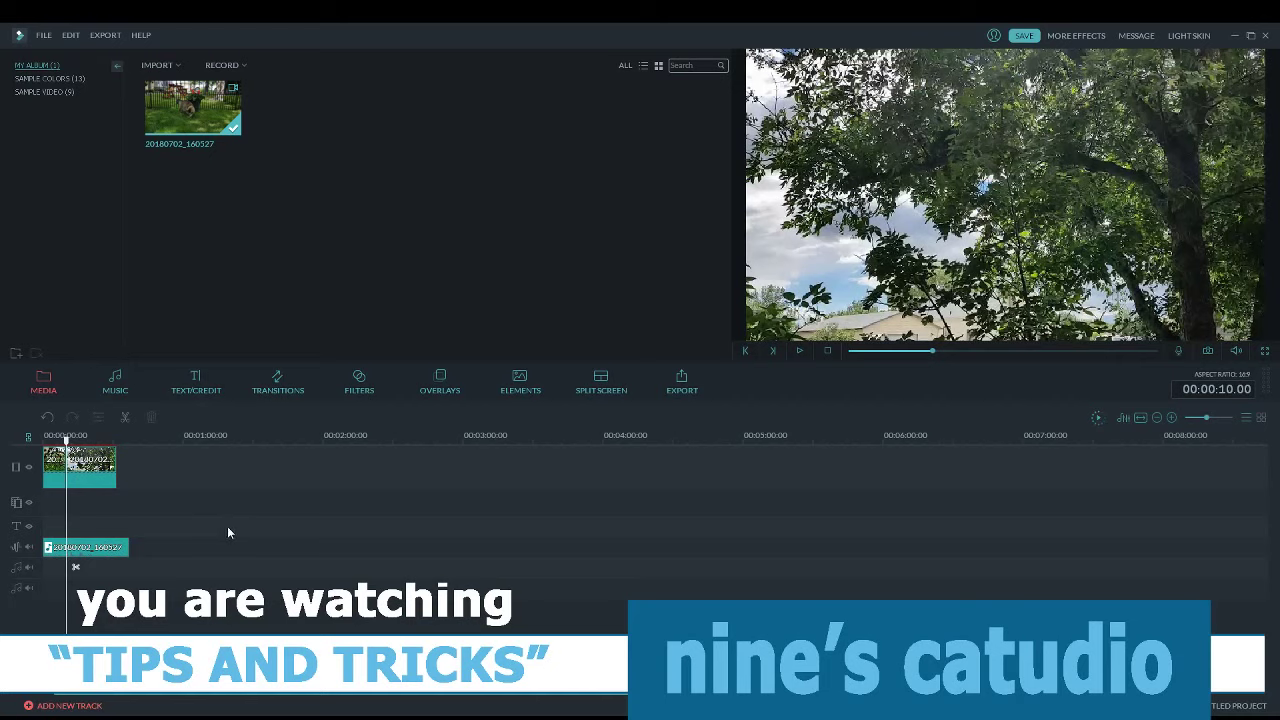
# Insert the Red sample color between the two video sections at 10 seconds and play the result
pyautogui.click(64, 78)
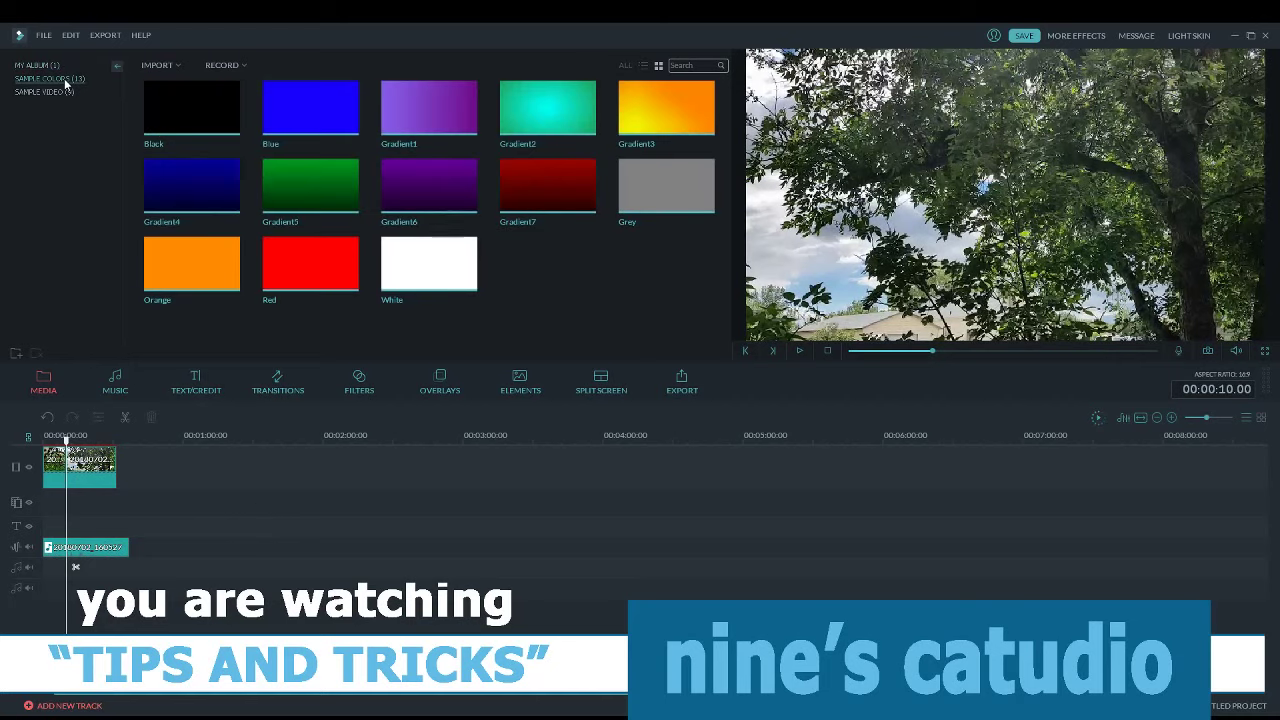
pyautogui.click(311, 265)
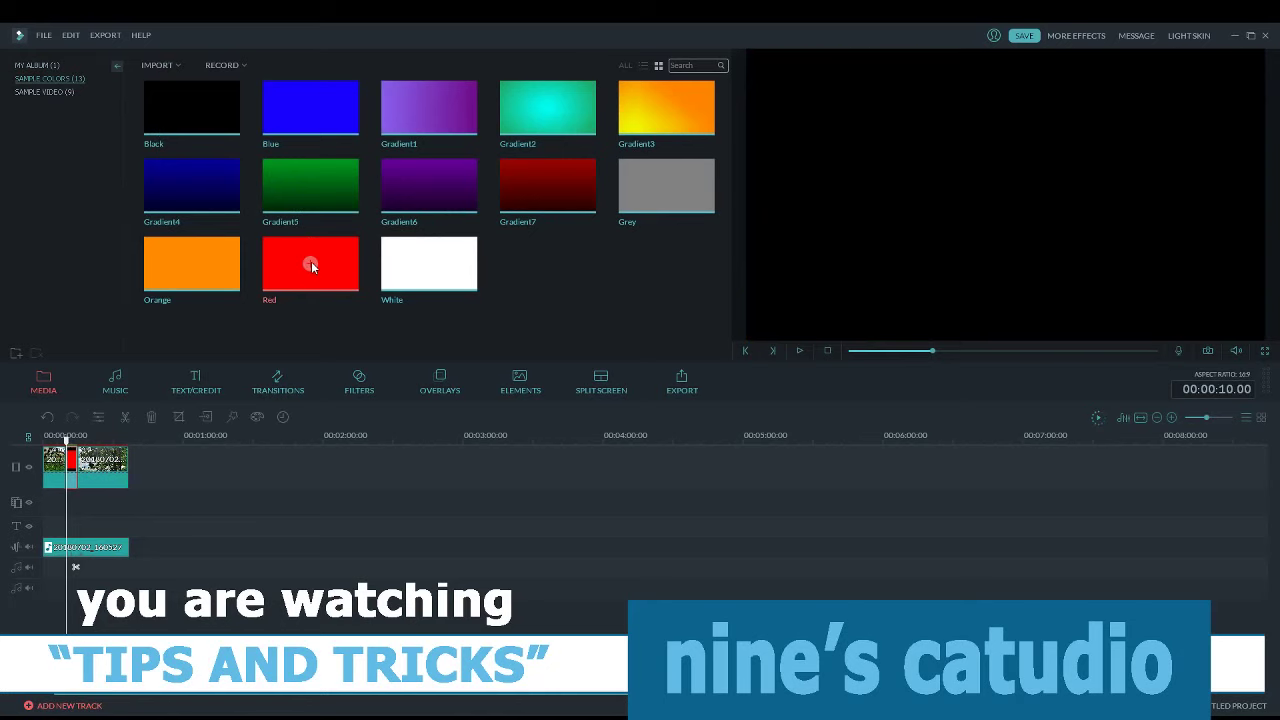
pyautogui.press('space')
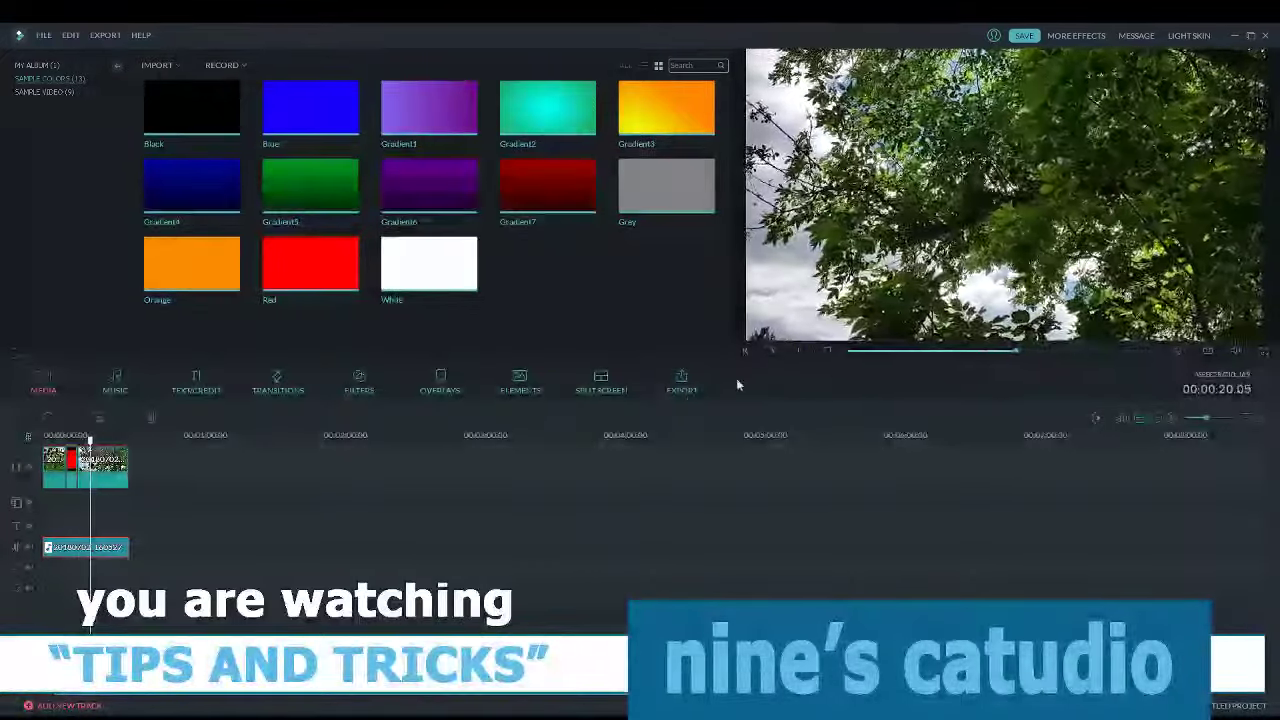
pyautogui.click(798, 351)
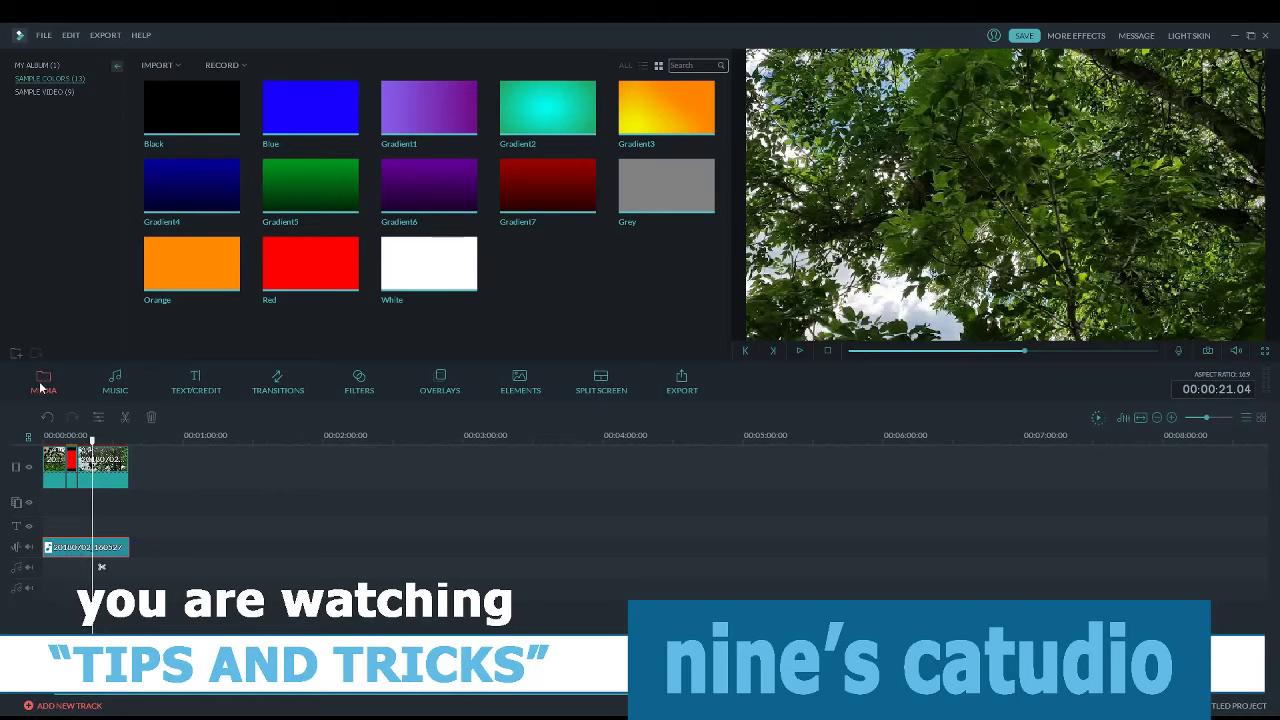
# Split the video section after the Red clip at 00:00:21.10, keeping the detached audio whole
pyautogui.click(92, 443)
pyautogui.moveTo(92, 441); pyautogui.dragTo(93, 441)
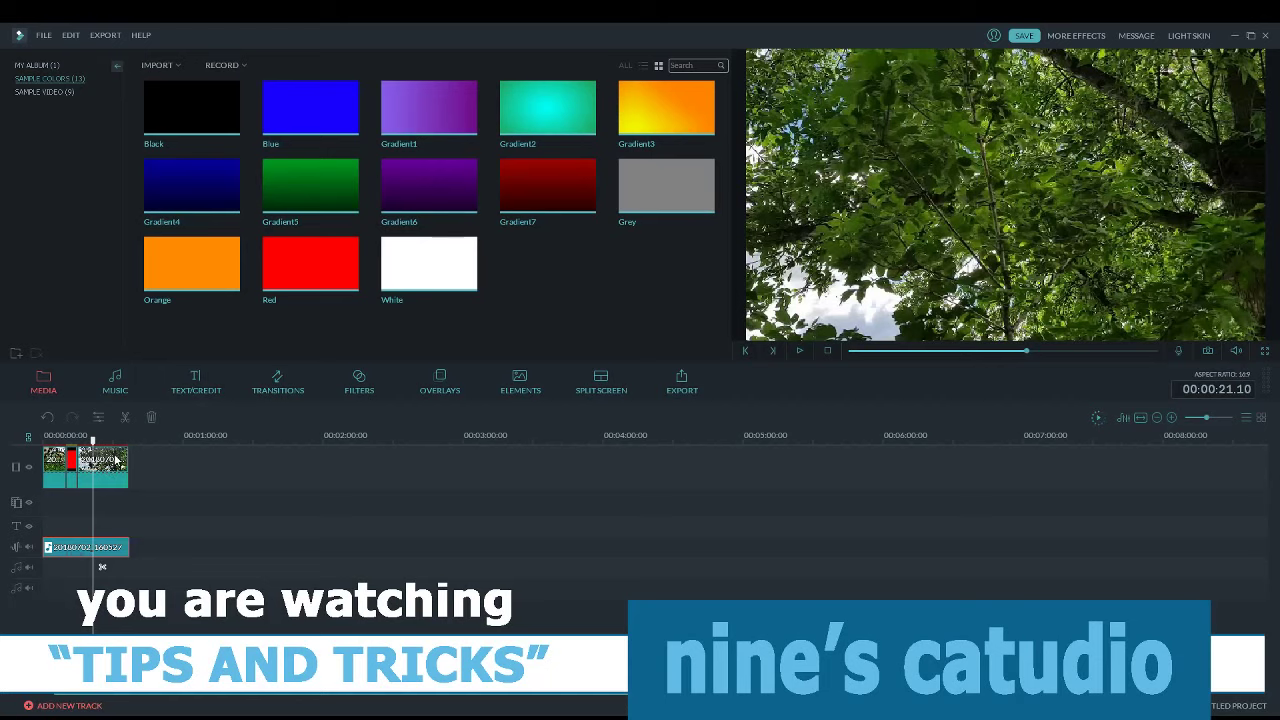
pyautogui.click(126, 421)
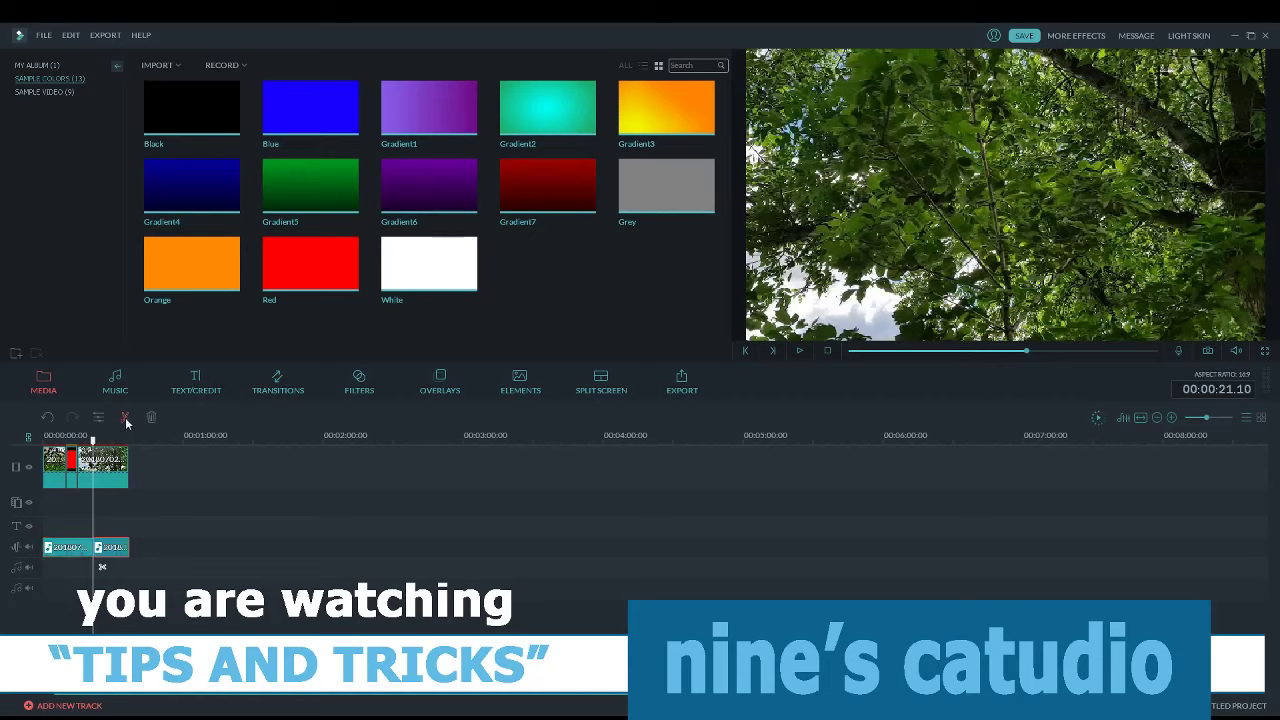
pyautogui.click(44, 420)
pyautogui.click(107, 482)
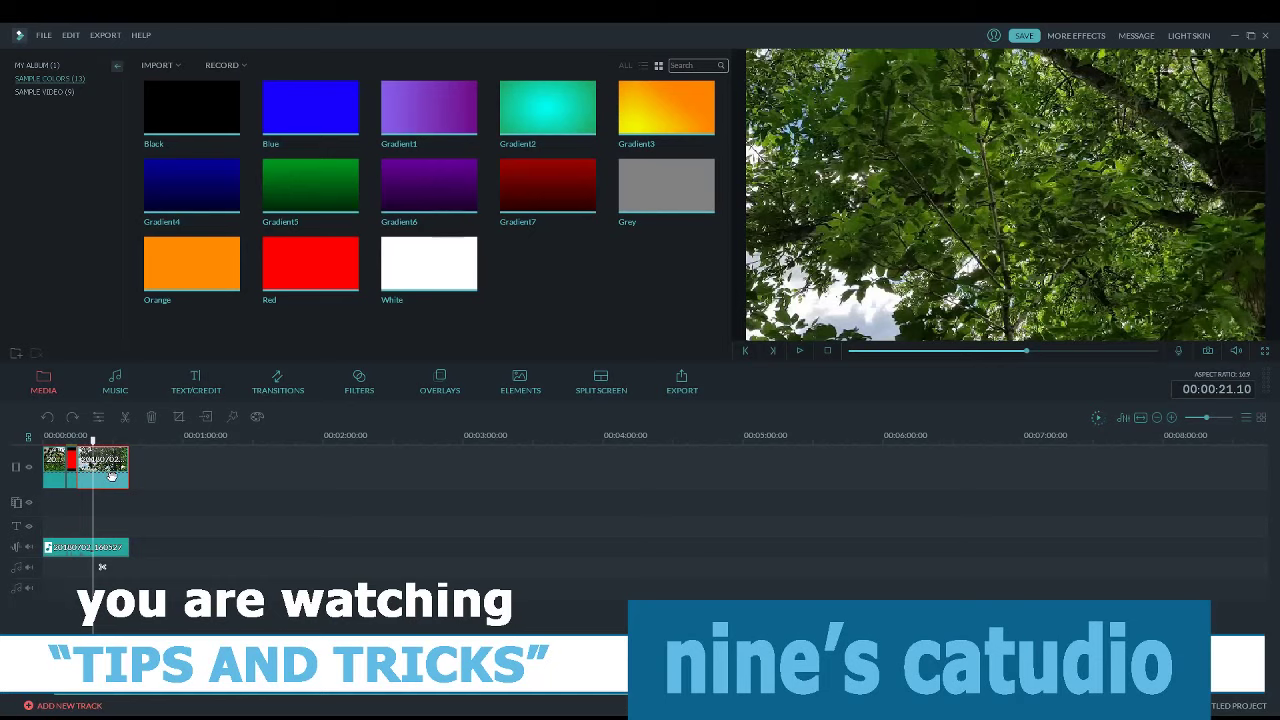
pyautogui.click(126, 421)
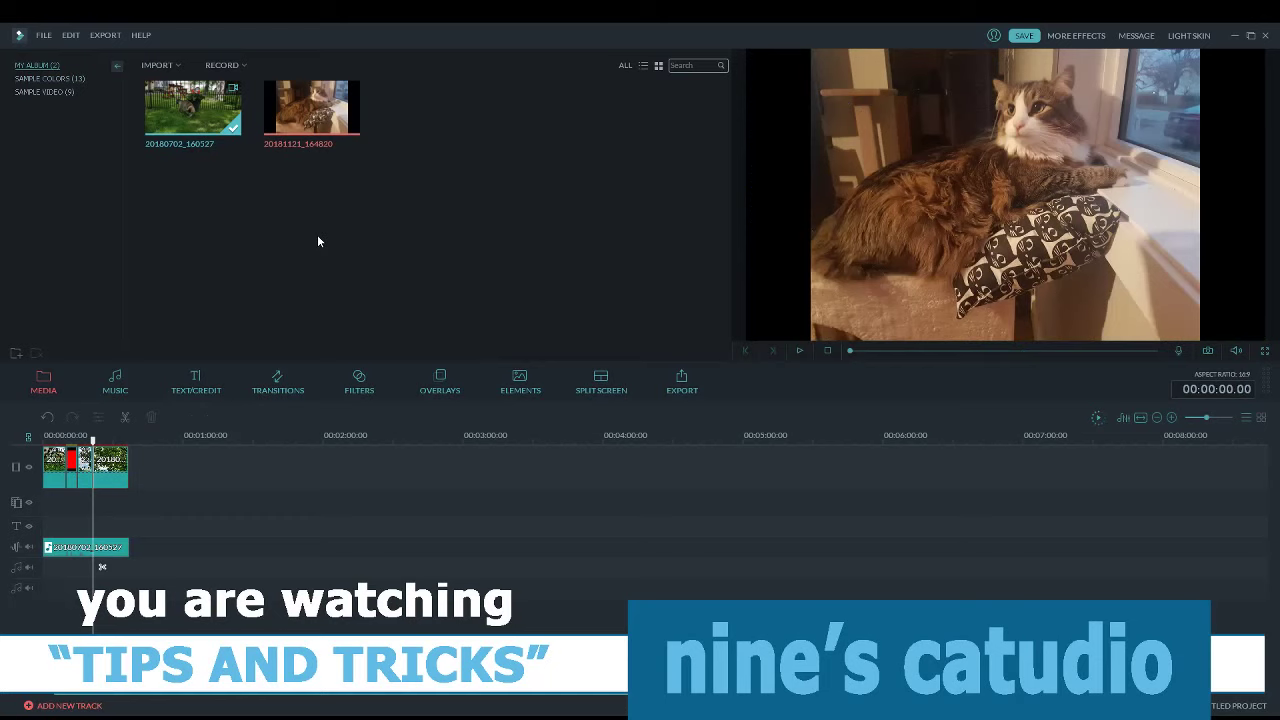
# Place three copies of the 20181121_164820 photo at the timeline start, each on its own overlay track
pyautogui.moveTo(282, 128)
pyautogui.moveTo(148, 133)
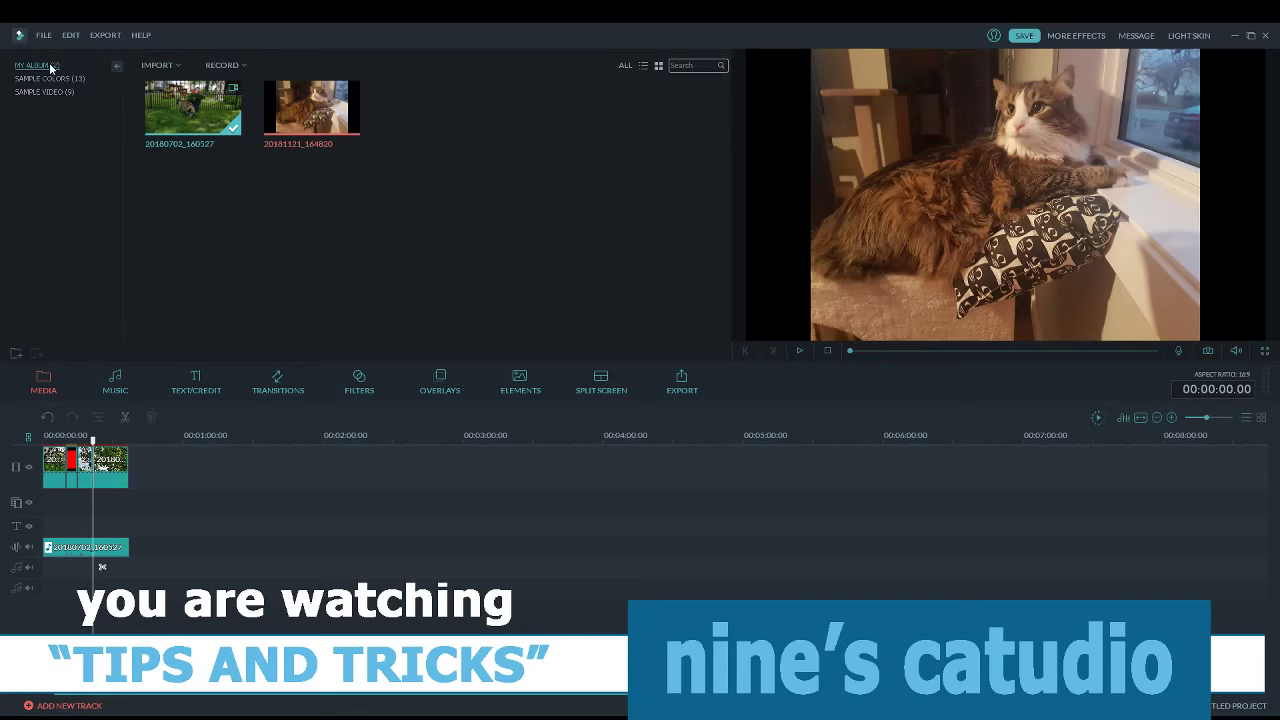
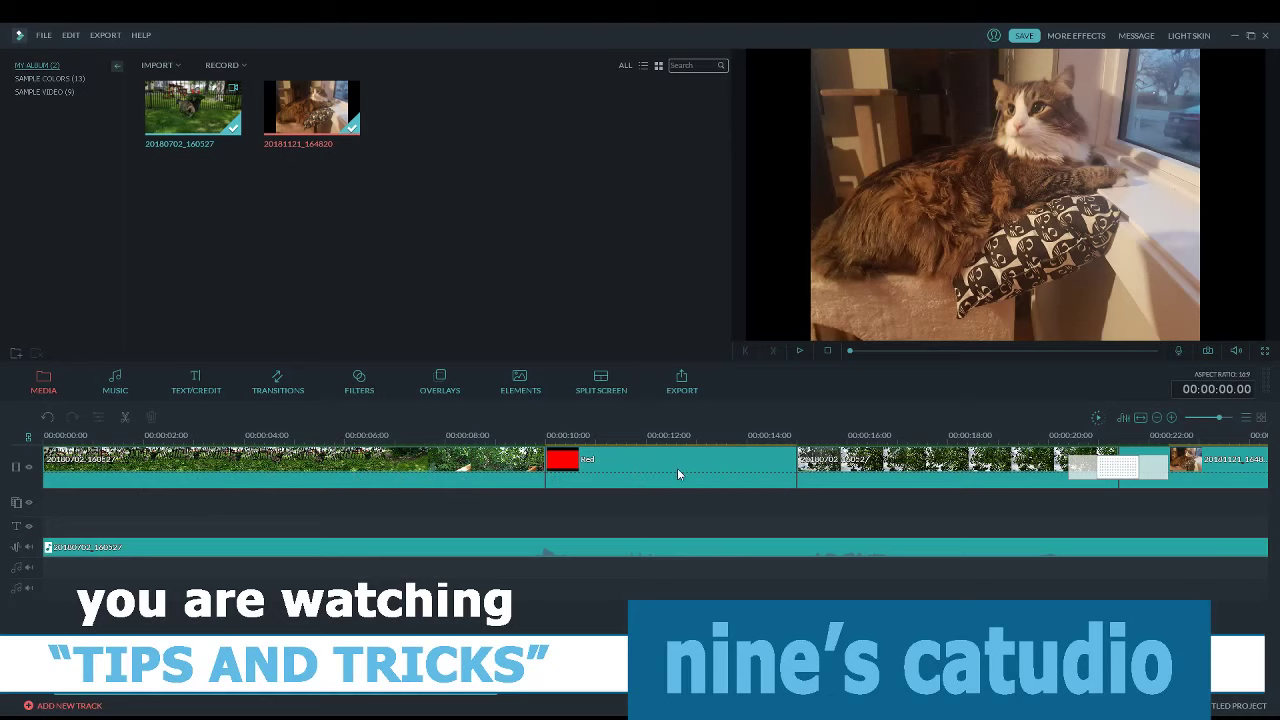
pyautogui.moveTo(350, 142)
pyautogui.moveTo(335, 113); pyautogui.dragTo(47, 515)
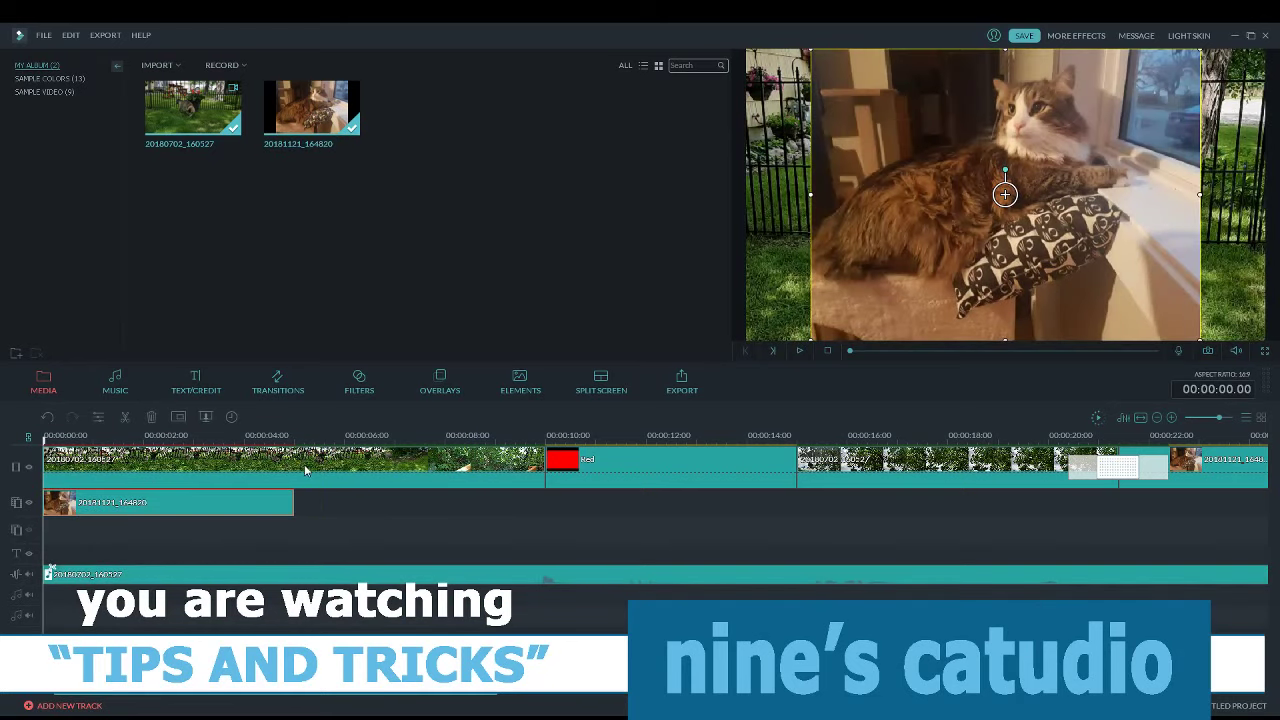
pyautogui.moveTo(344, 111)
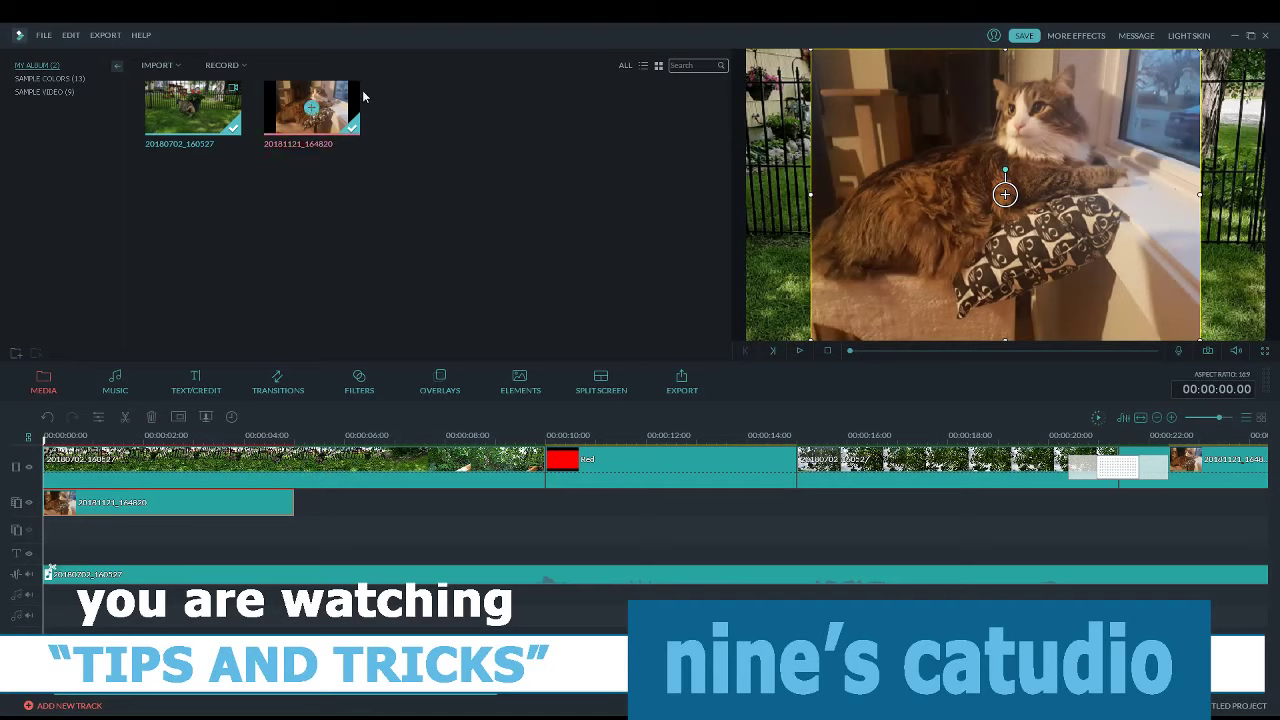
pyautogui.moveTo(340, 115); pyautogui.dragTo(50, 537)
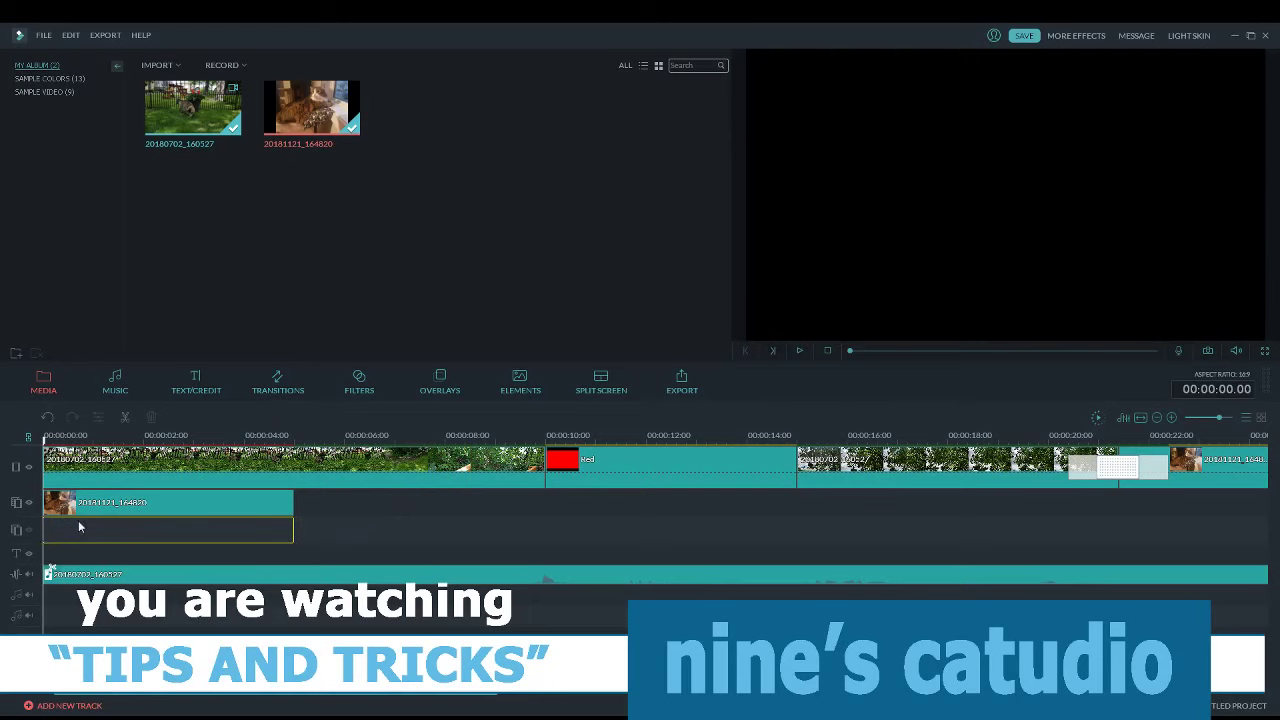
pyautogui.moveTo(340, 142)
pyautogui.moveTo(330, 130); pyautogui.dragTo(53, 570)
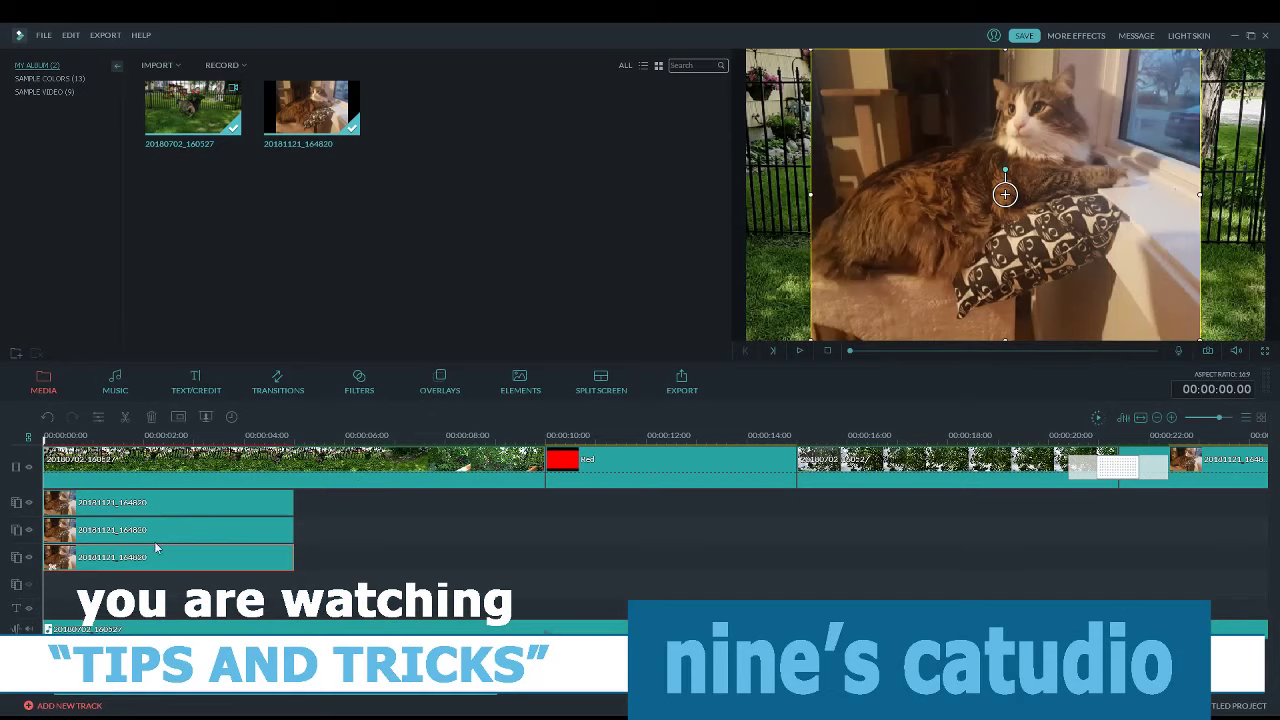
# Stagger the photo overlays to start at 00:00:01.16, at the start of the Red clip, and at the start of the following video section
pyautogui.click(185, 507)
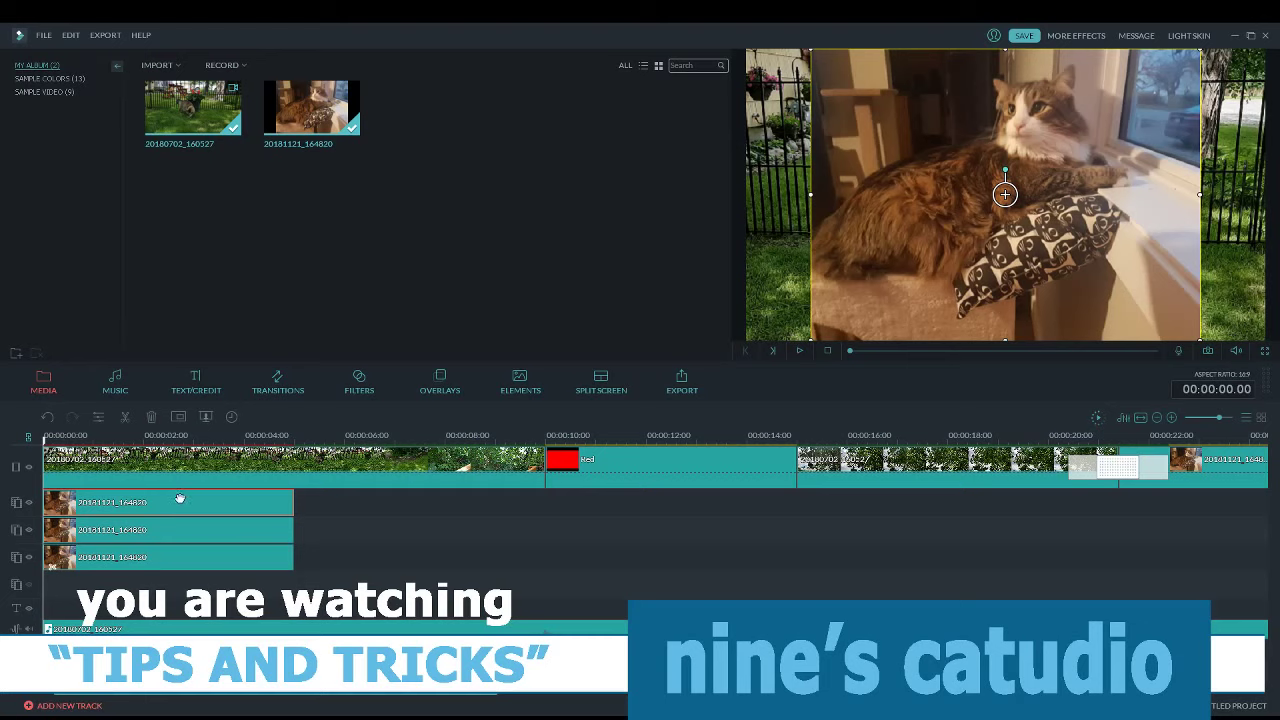
pyautogui.moveTo(180, 500); pyautogui.dragTo(260, 493)
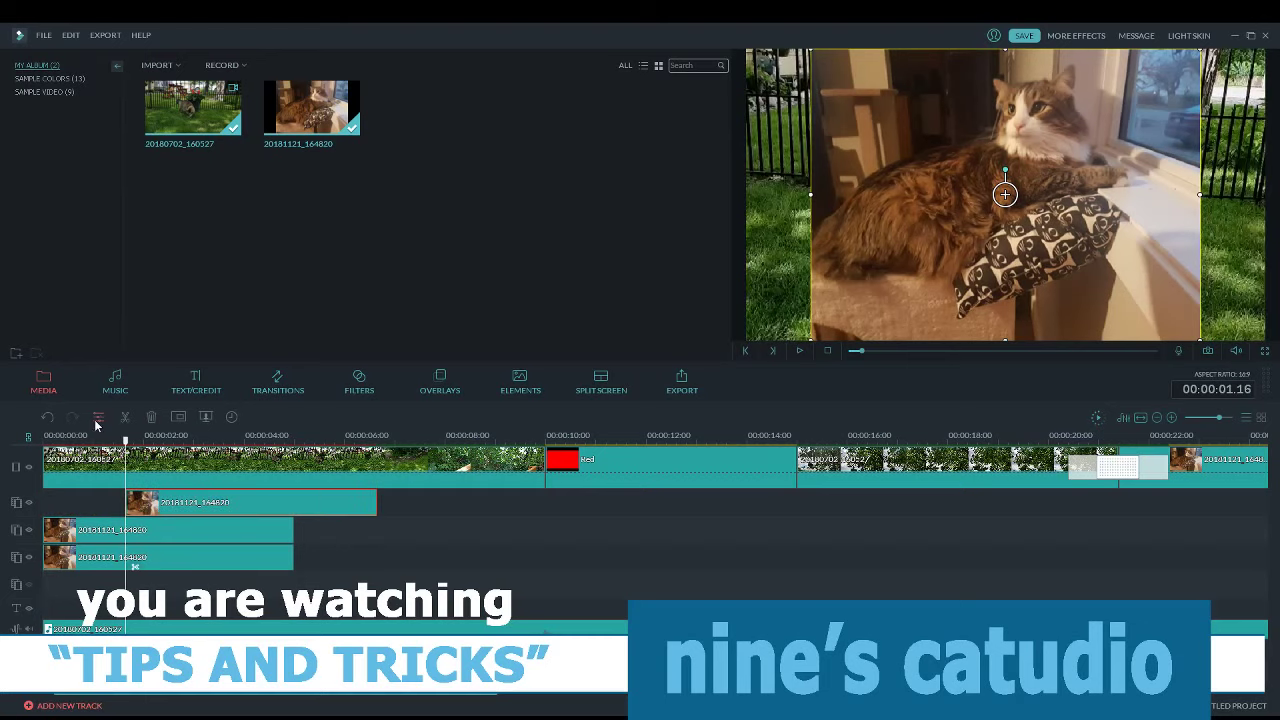
pyautogui.moveTo(100, 530); pyautogui.dragTo(629, 531)
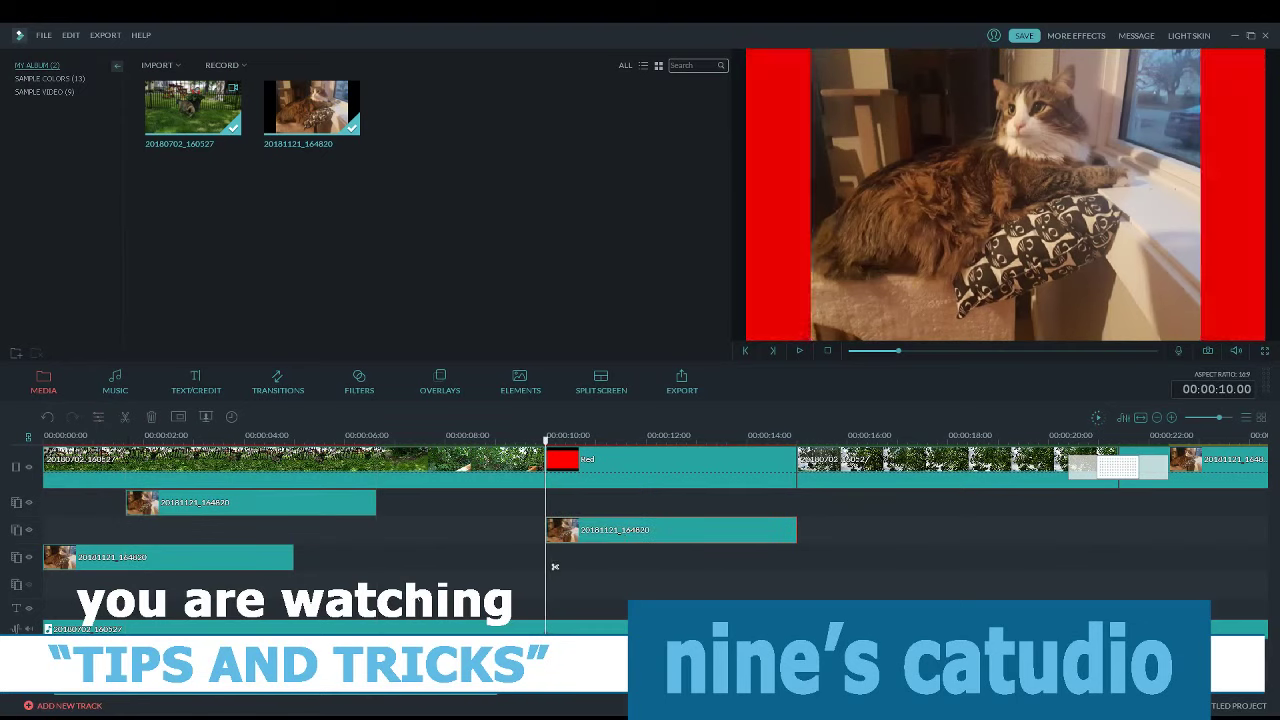
pyautogui.moveTo(214, 558); pyautogui.dragTo(955, 570)
# Apply the first of the two "Stretch in and..." motion effects to the photo overlay at 00:00:01.16
pyautogui.click(247, 502)
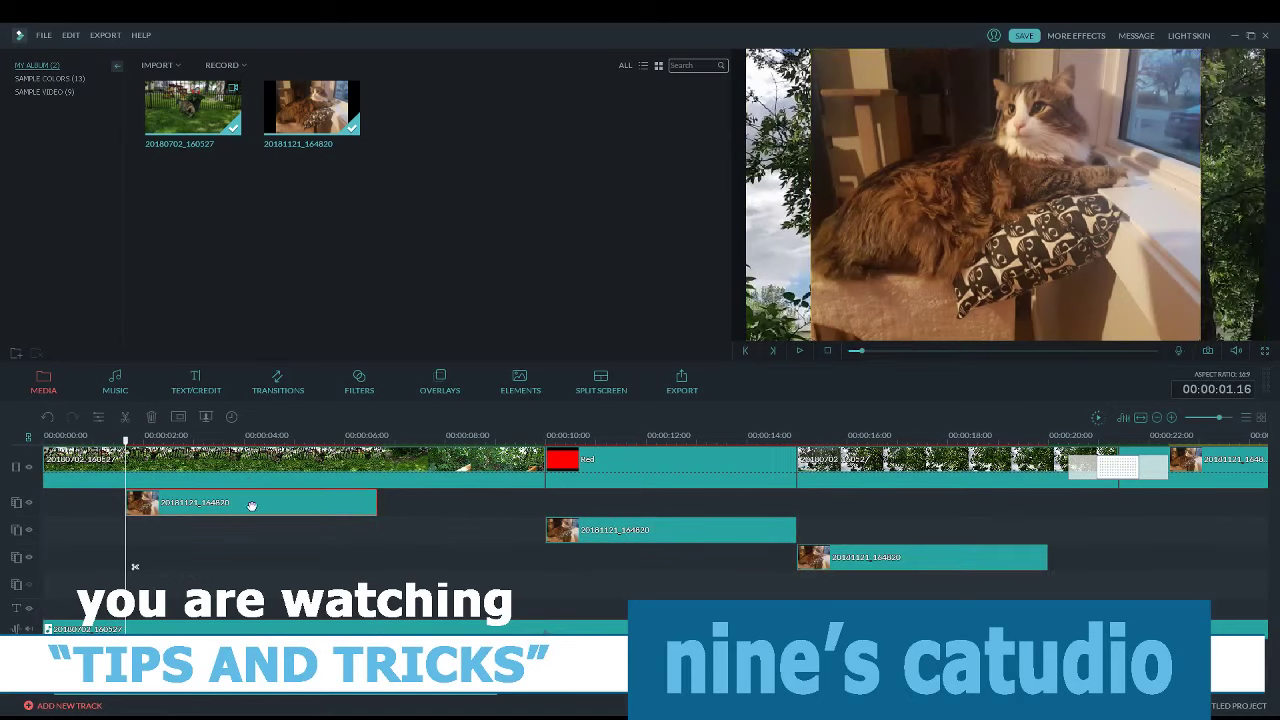
pyautogui.click(99, 418)
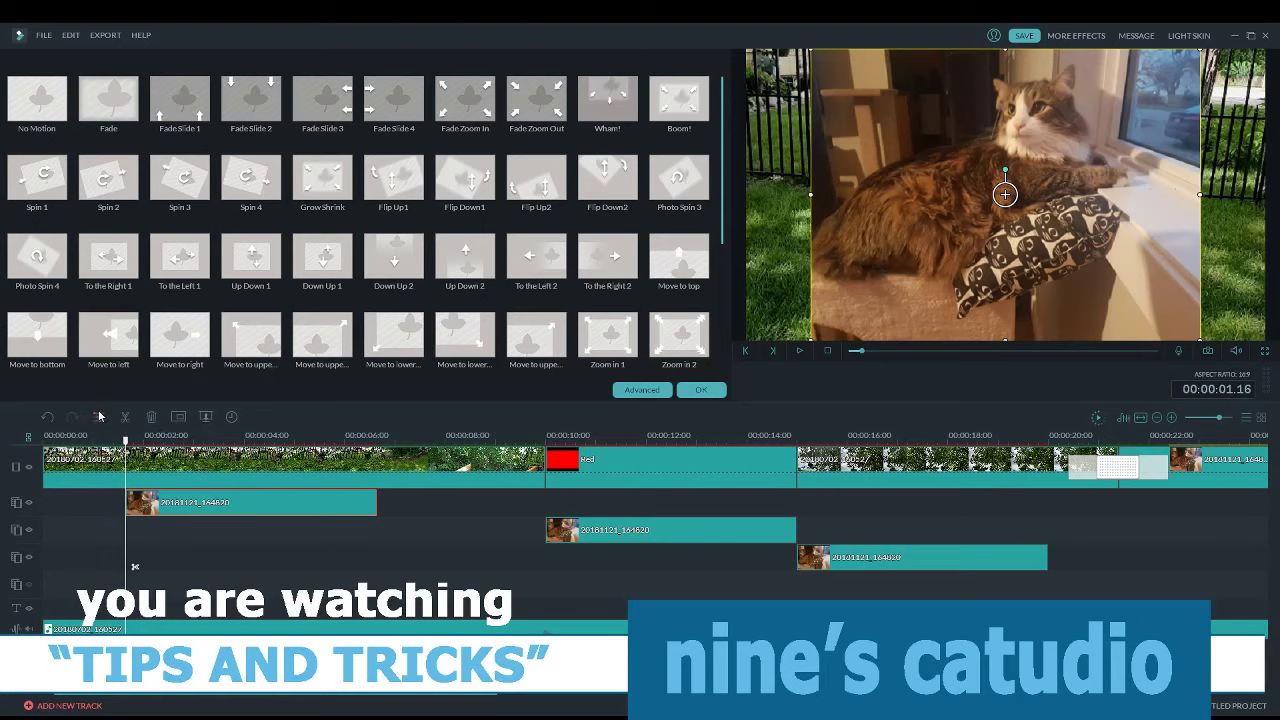
pyautogui.click(701, 389)
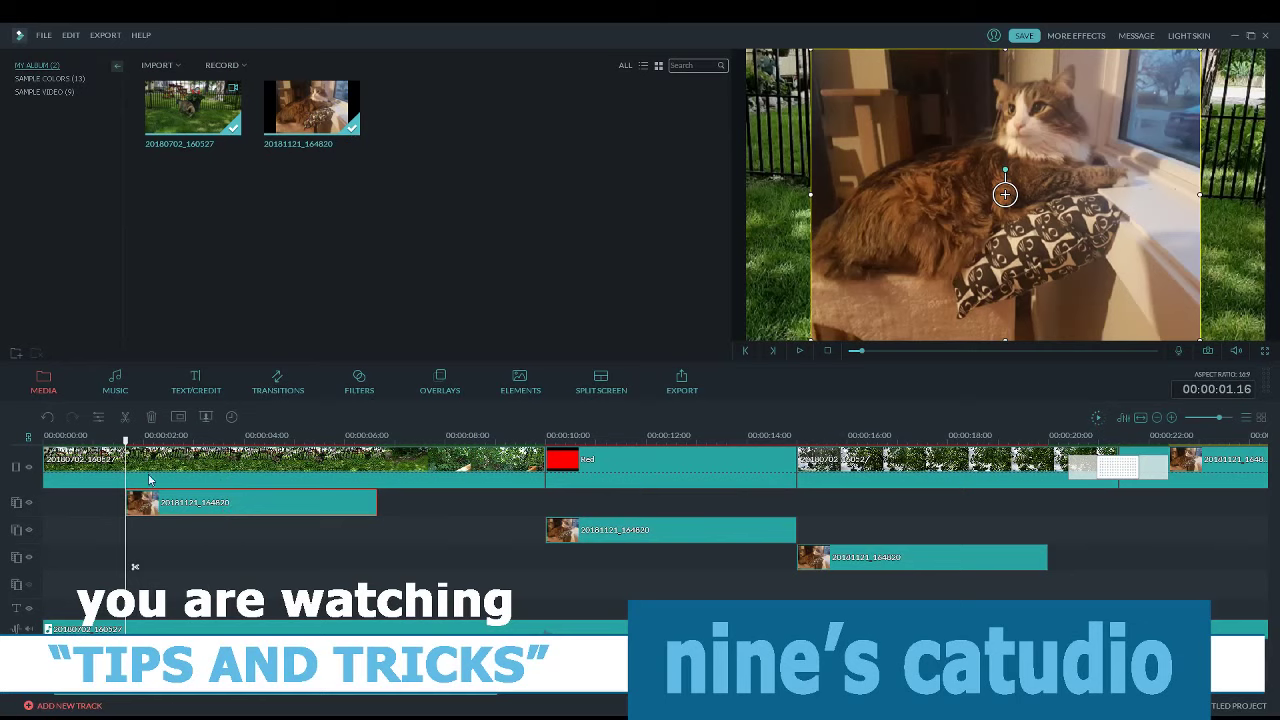
pyautogui.click(98, 419)
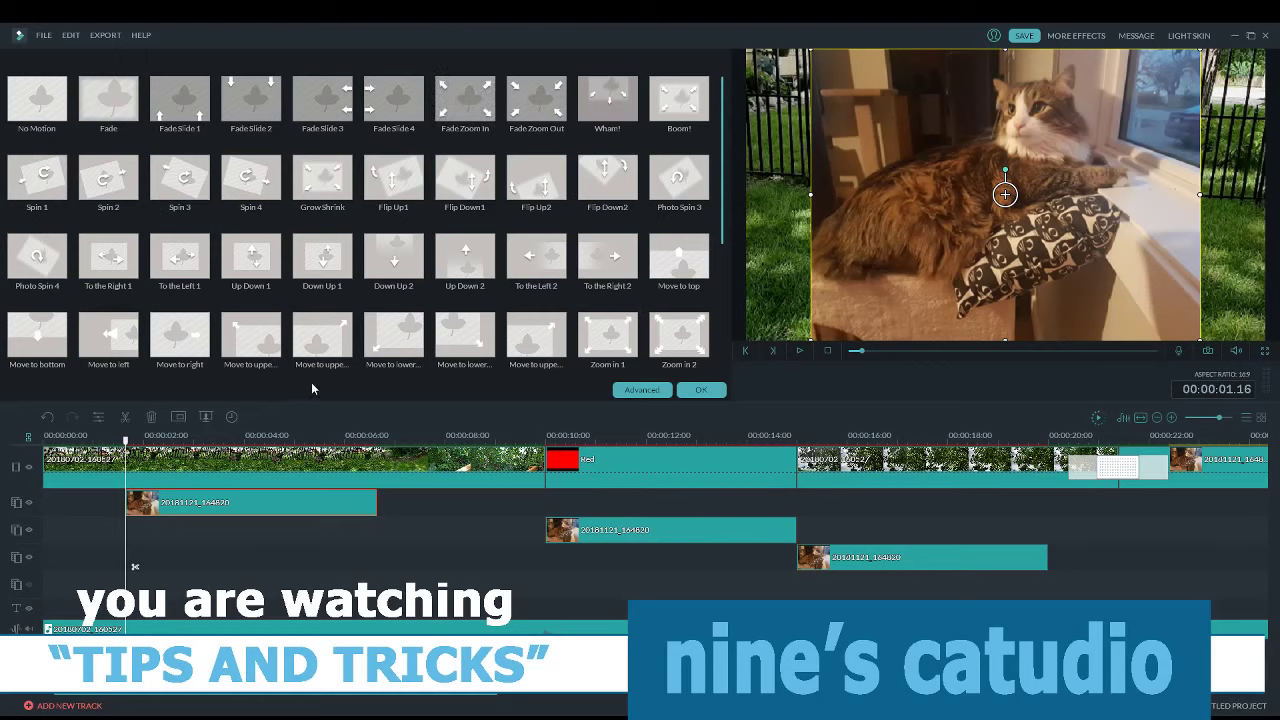
pyautogui.moveTo(720, 210); pyautogui.dragTo(717, 318)
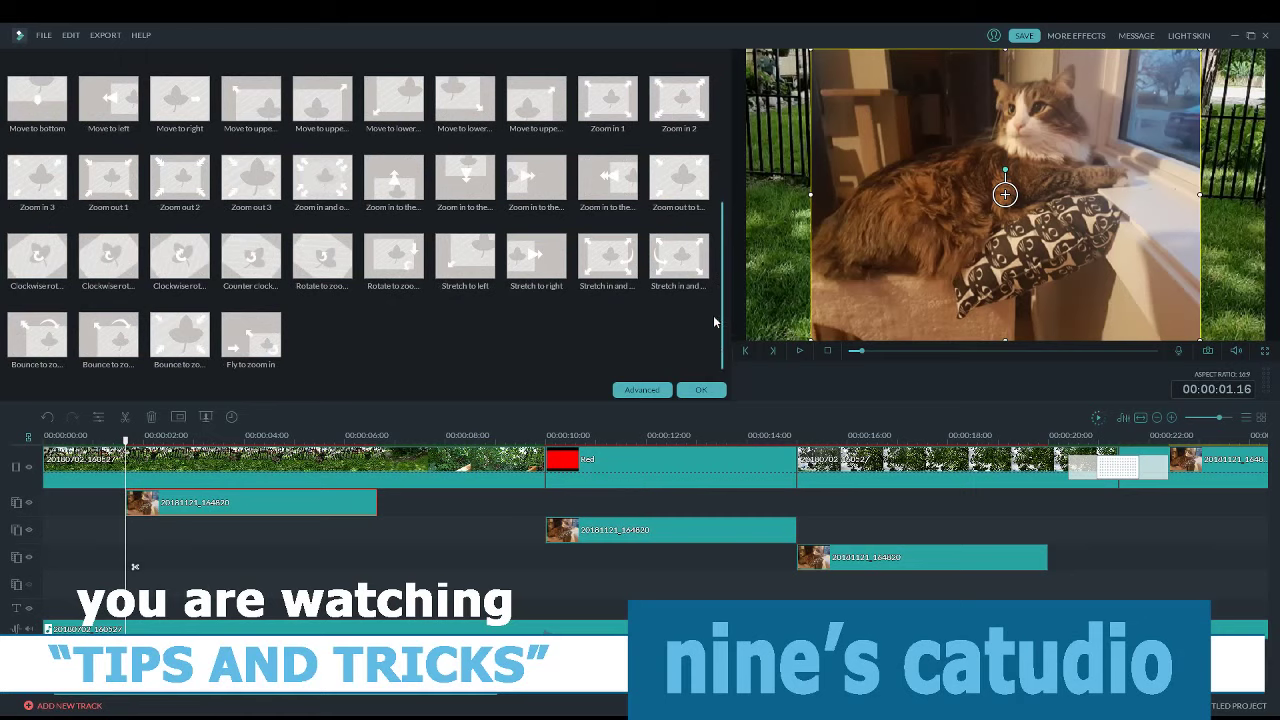
pyautogui.click(631, 258)
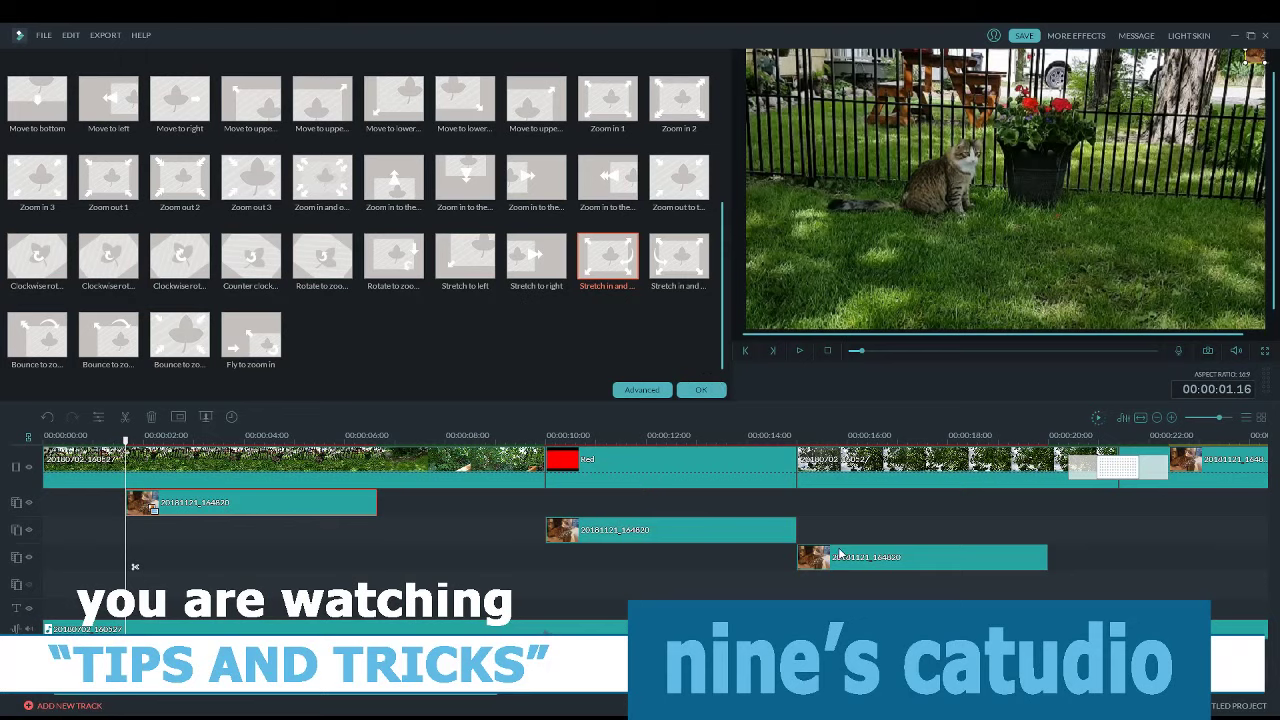
pyautogui.click(688, 393)
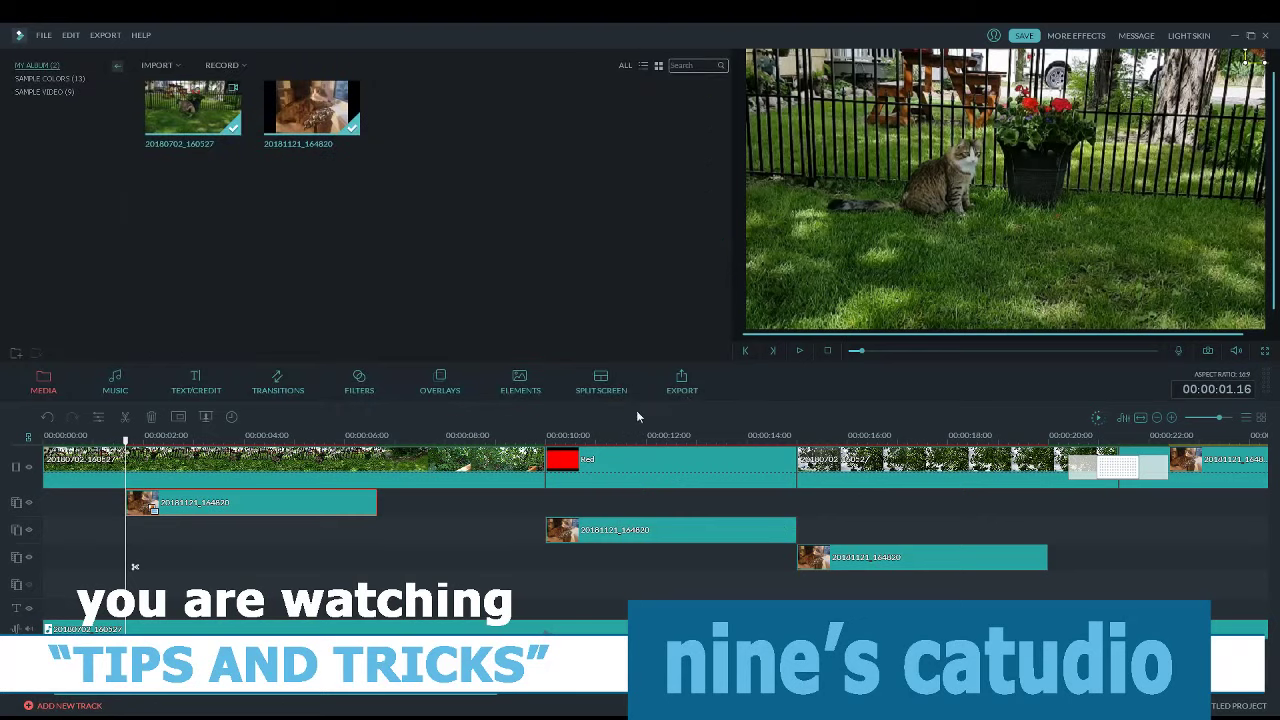
# Play the timeline from 00:00:01.05 to review the animated photo and the other two overlays
pyautogui.click(102, 437)
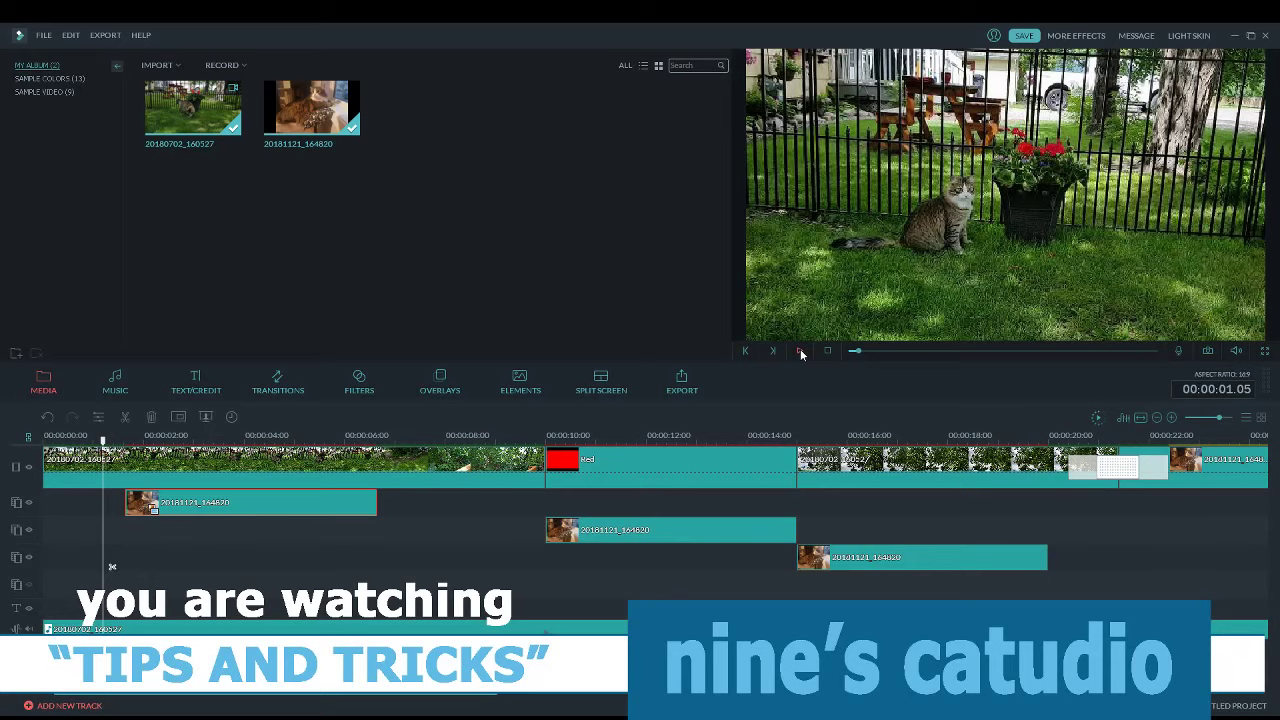
pyautogui.click(800, 351)
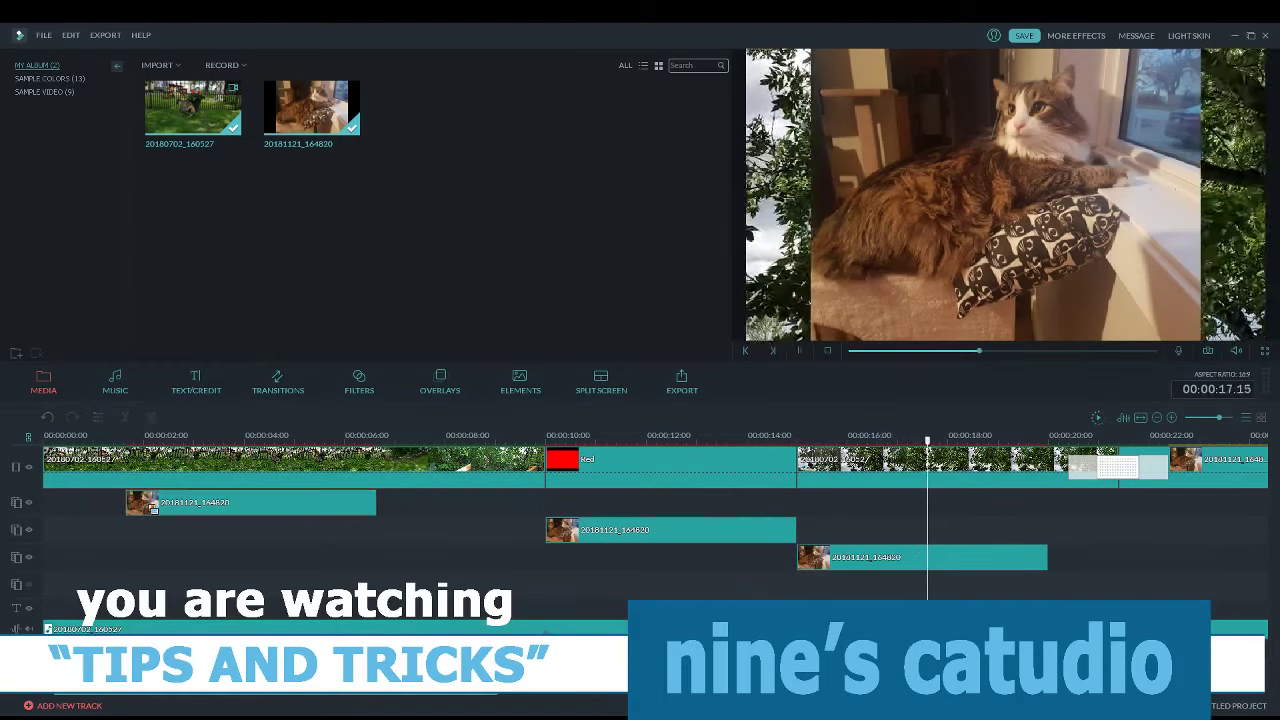
pyautogui.click(799, 351)
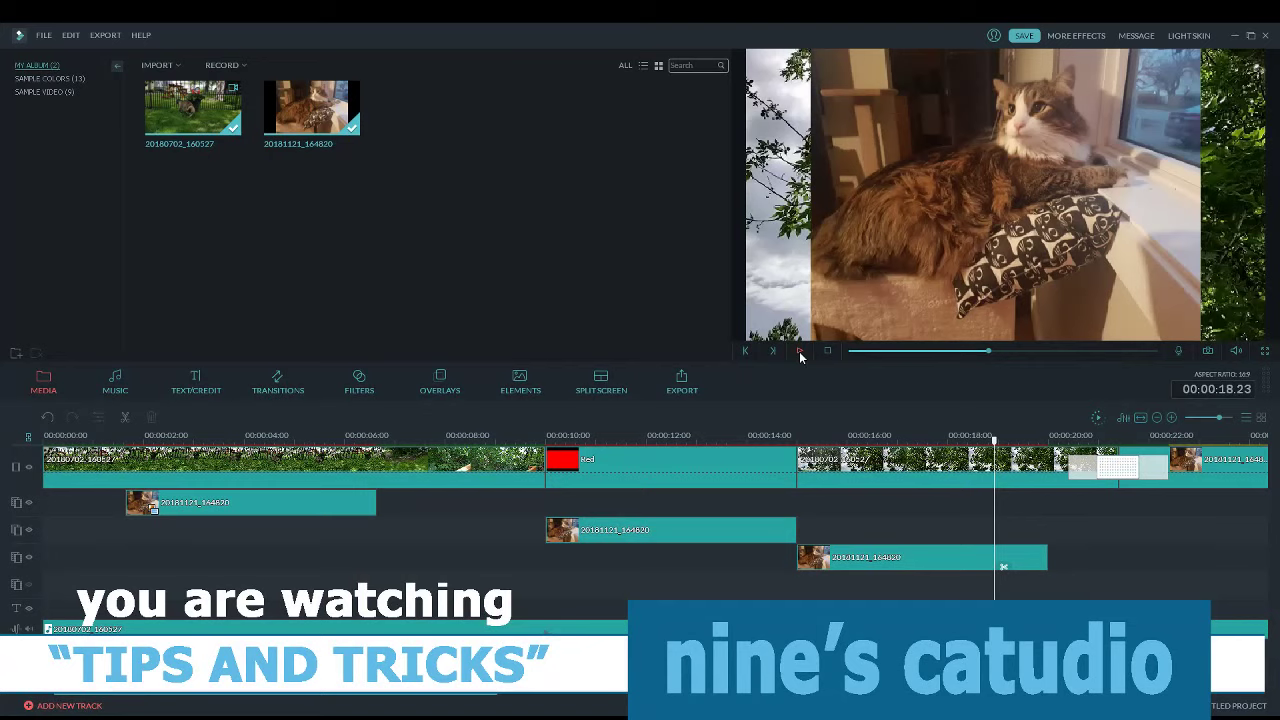
# Delete the two photo overlays beneath the Red clip and beneath the video section that follows it
pyautogui.click(682, 530)
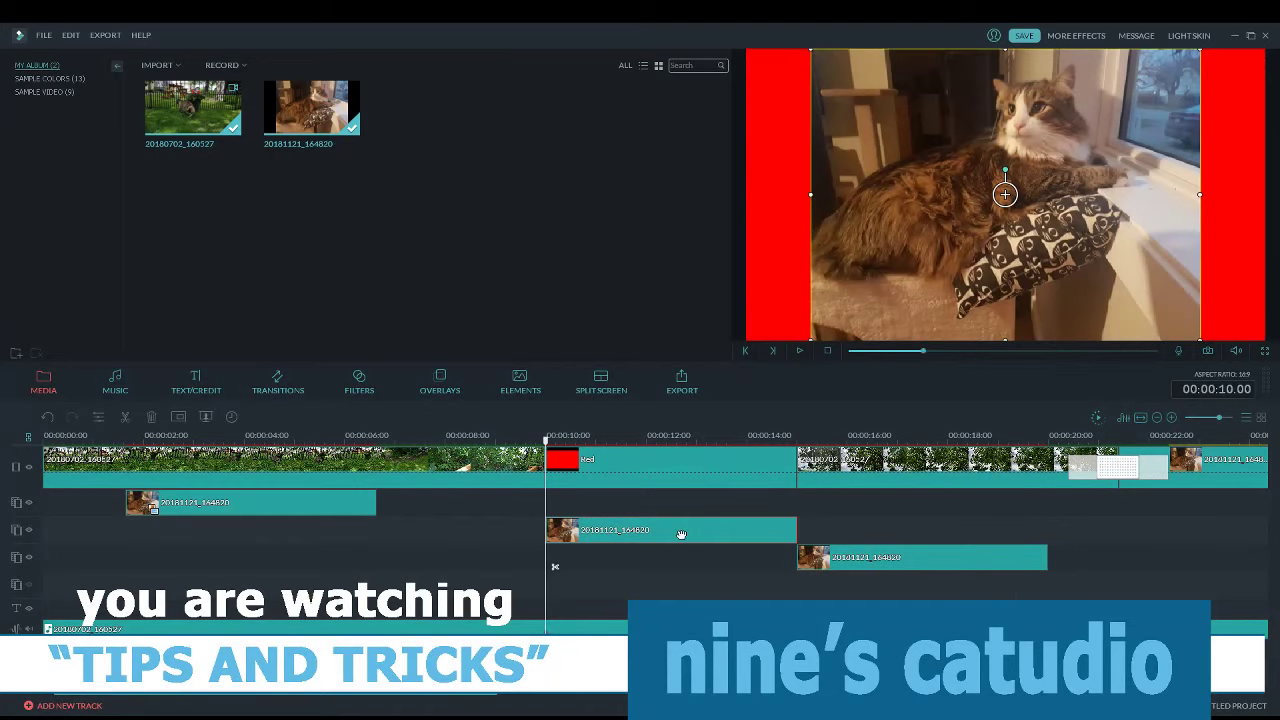
pyautogui.click(151, 417)
pyautogui.click(865, 522)
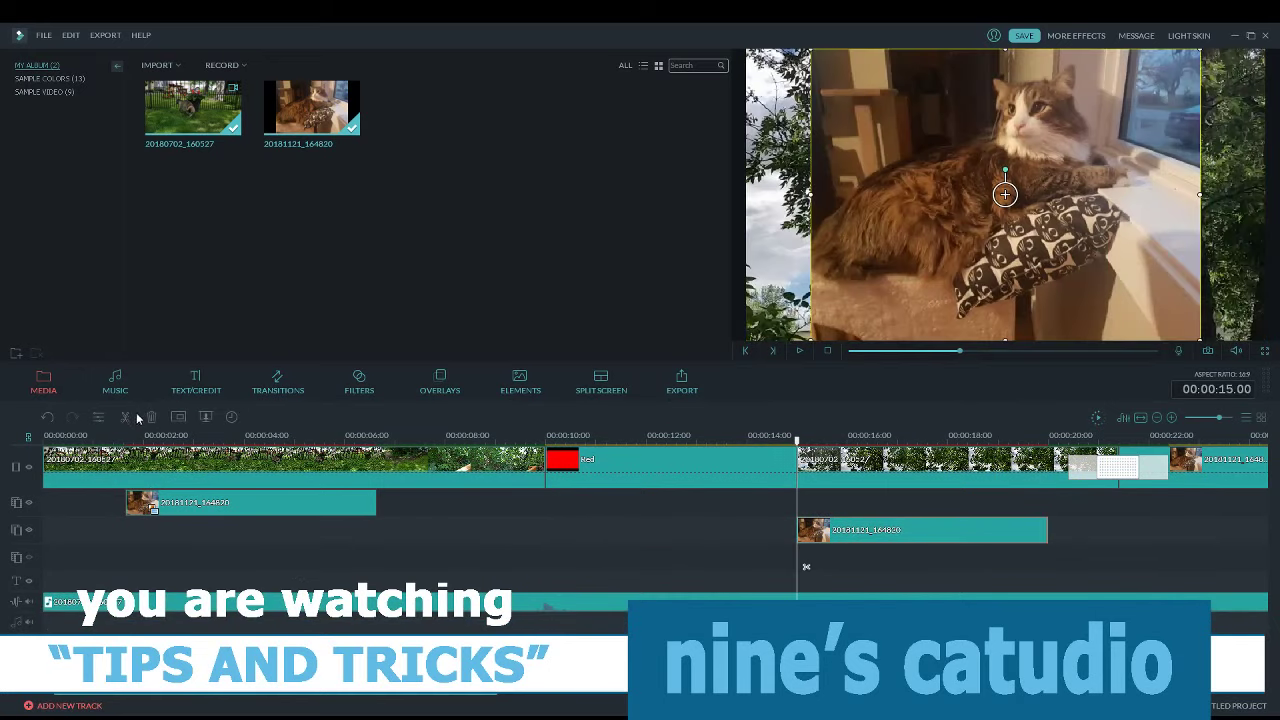
pyautogui.click(151, 417)
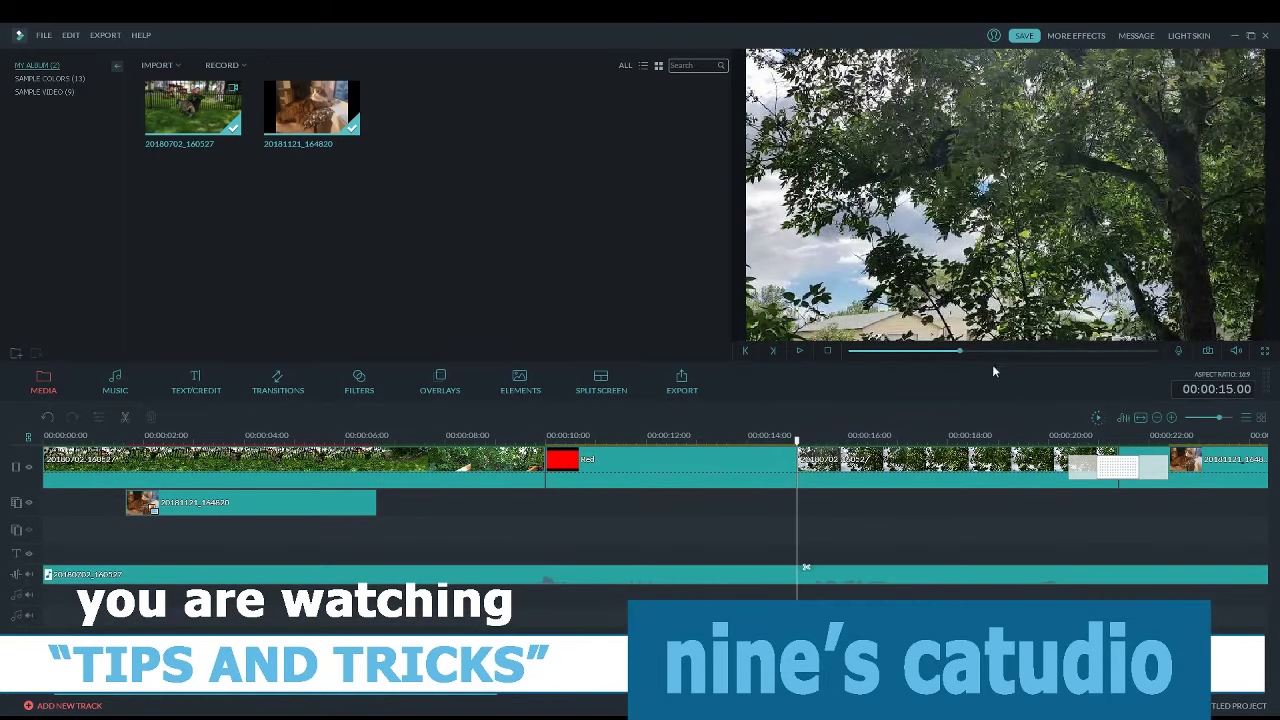
# Move the remaining 20181121_164820 photo overlay along its track to start at 00:00:03.22
pyautogui.moveTo(380, 697); pyautogui.dragTo(637, 697)
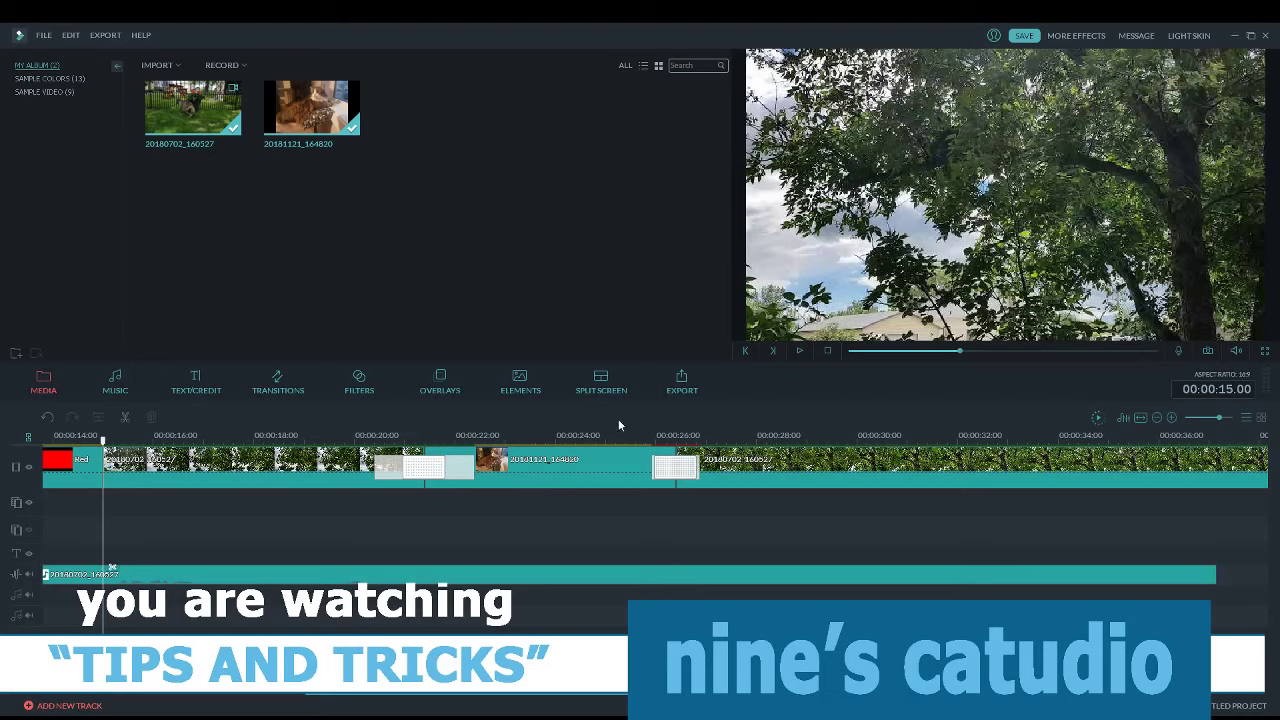
pyautogui.scroll(-5, 737, 436)
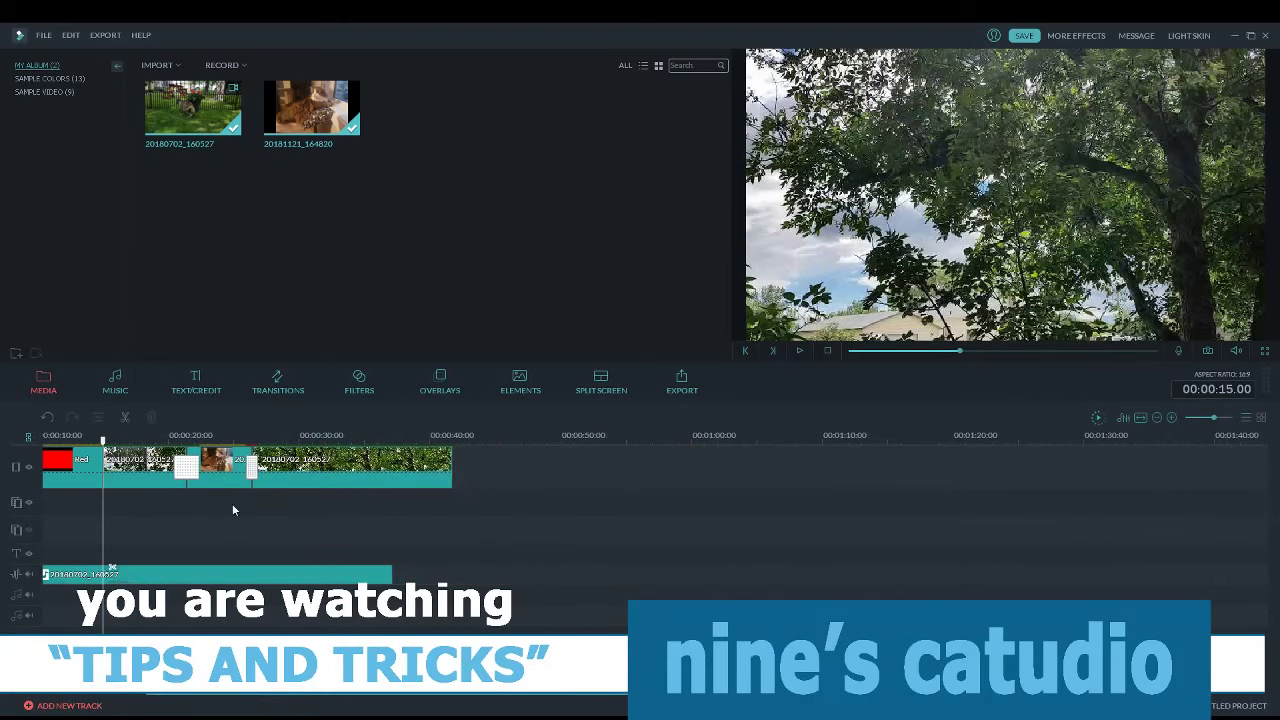
pyautogui.moveTo(321, 699); pyautogui.dragTo(215, 714)
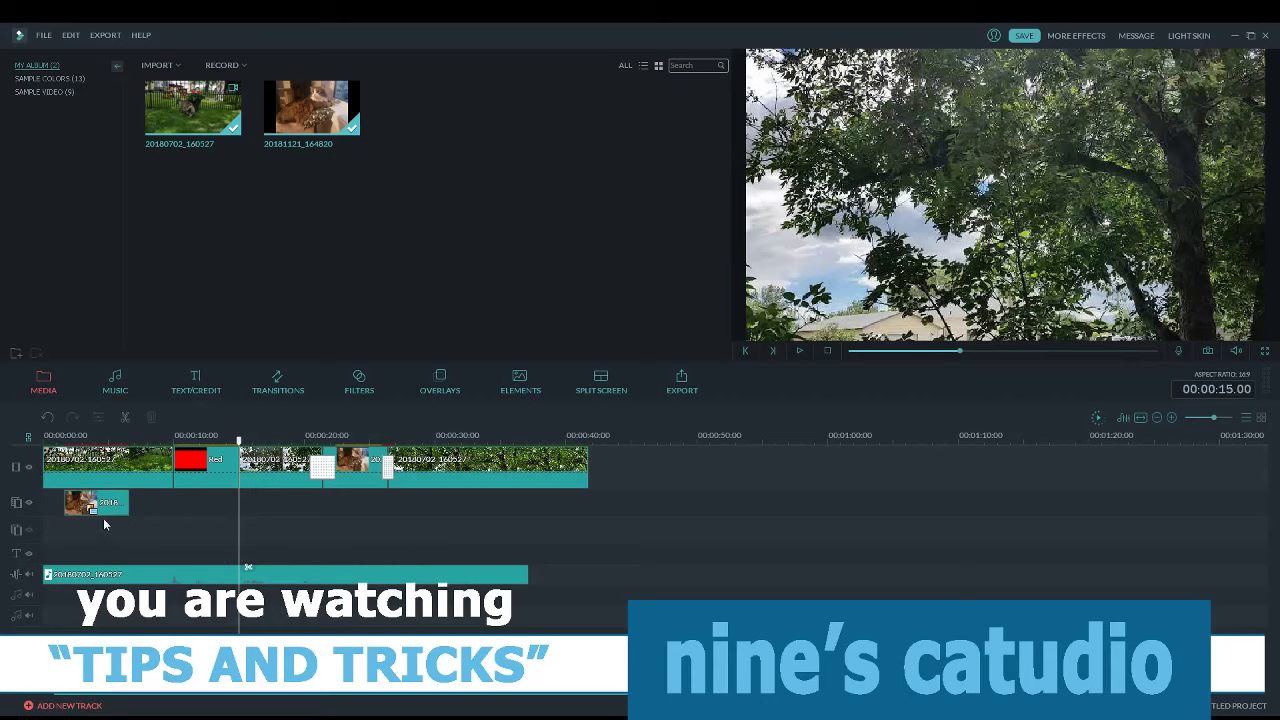
pyautogui.moveTo(110, 512); pyautogui.dragTo(140, 512)
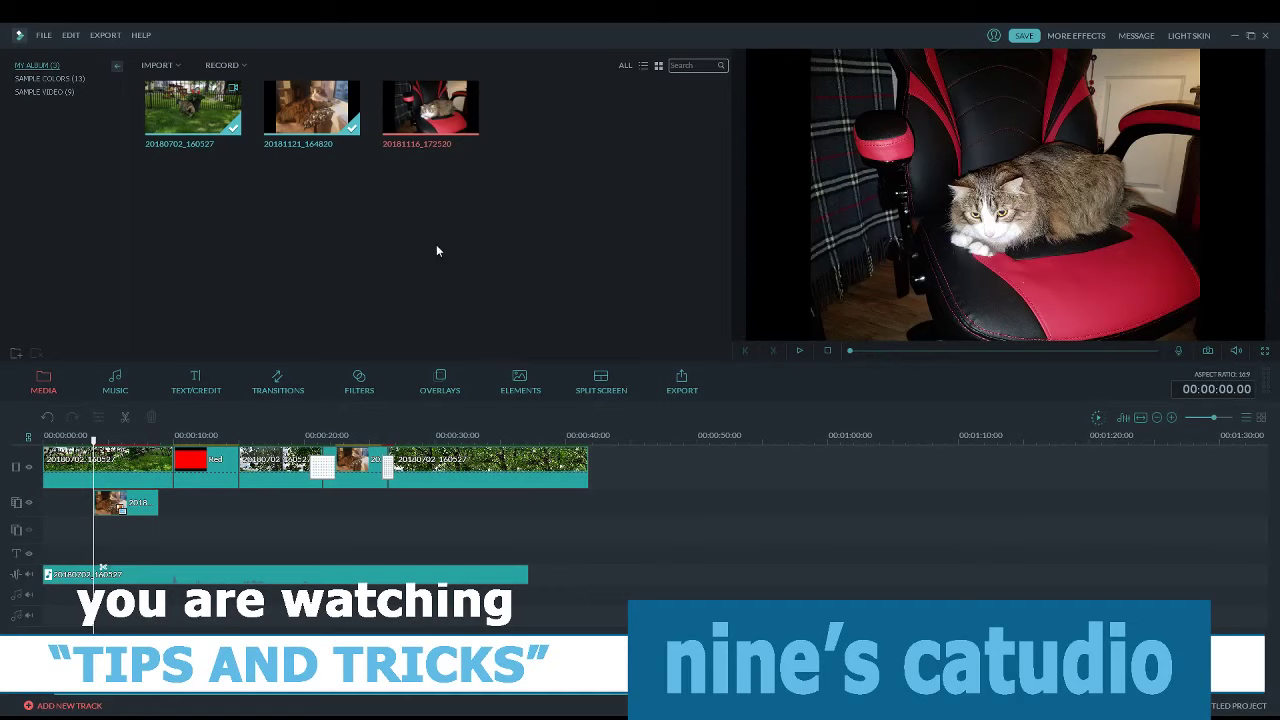
# Add the 20181116_172520 photo as an overlay at 00:00:03.22, move the 20181121_164820 overlay to the track beneath it, and preview the result
pyautogui.moveTo(430, 108); pyautogui.dragTo(100, 544)
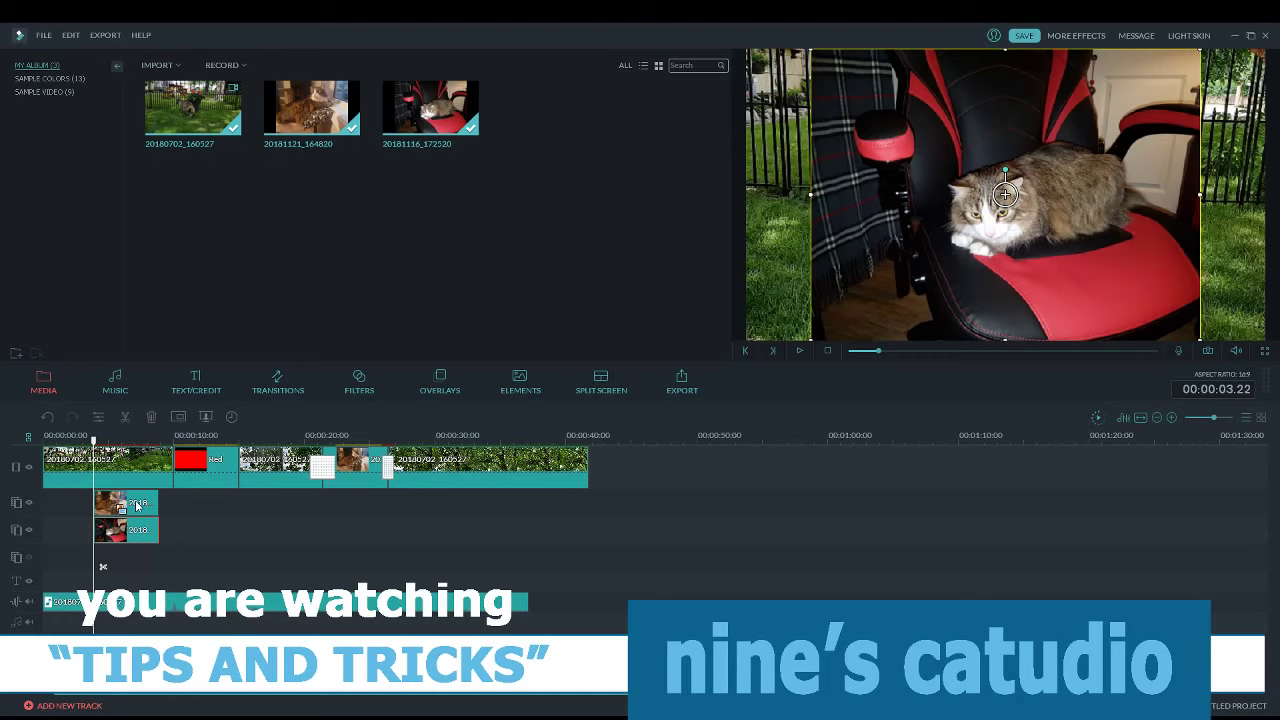
pyautogui.moveTo(139, 505); pyautogui.dragTo(143, 558)
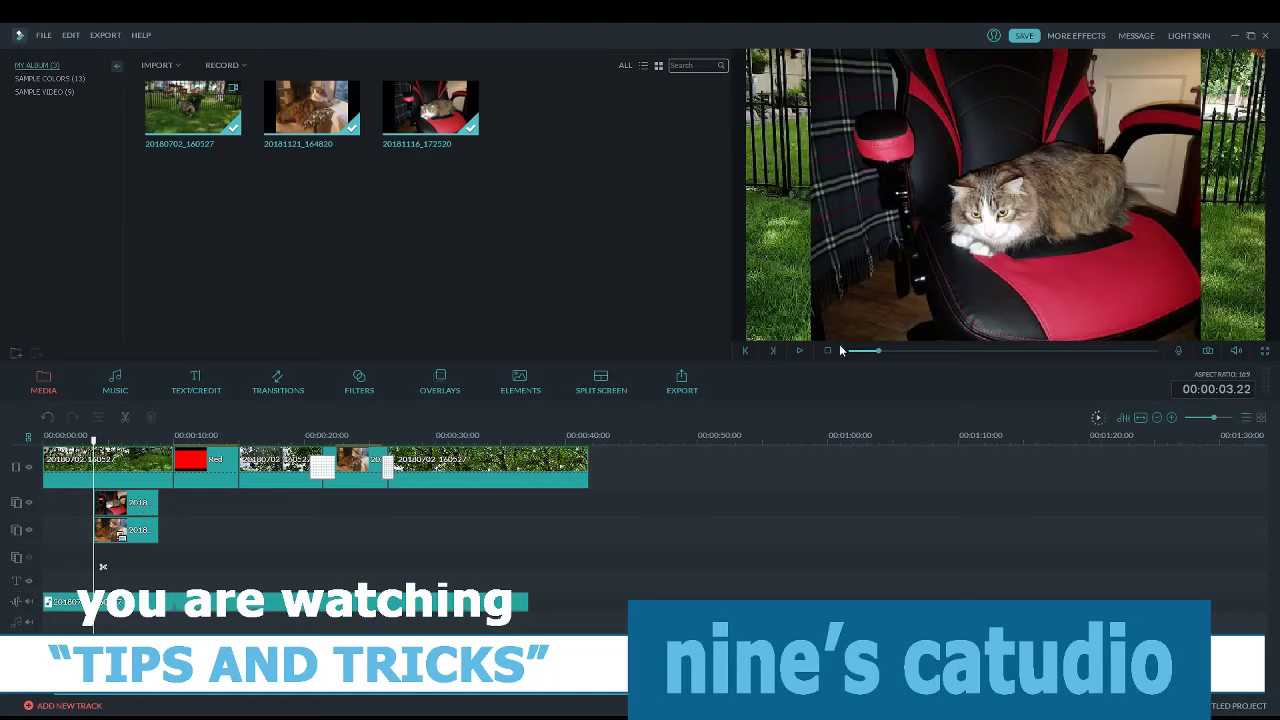
pyautogui.click(799, 352)
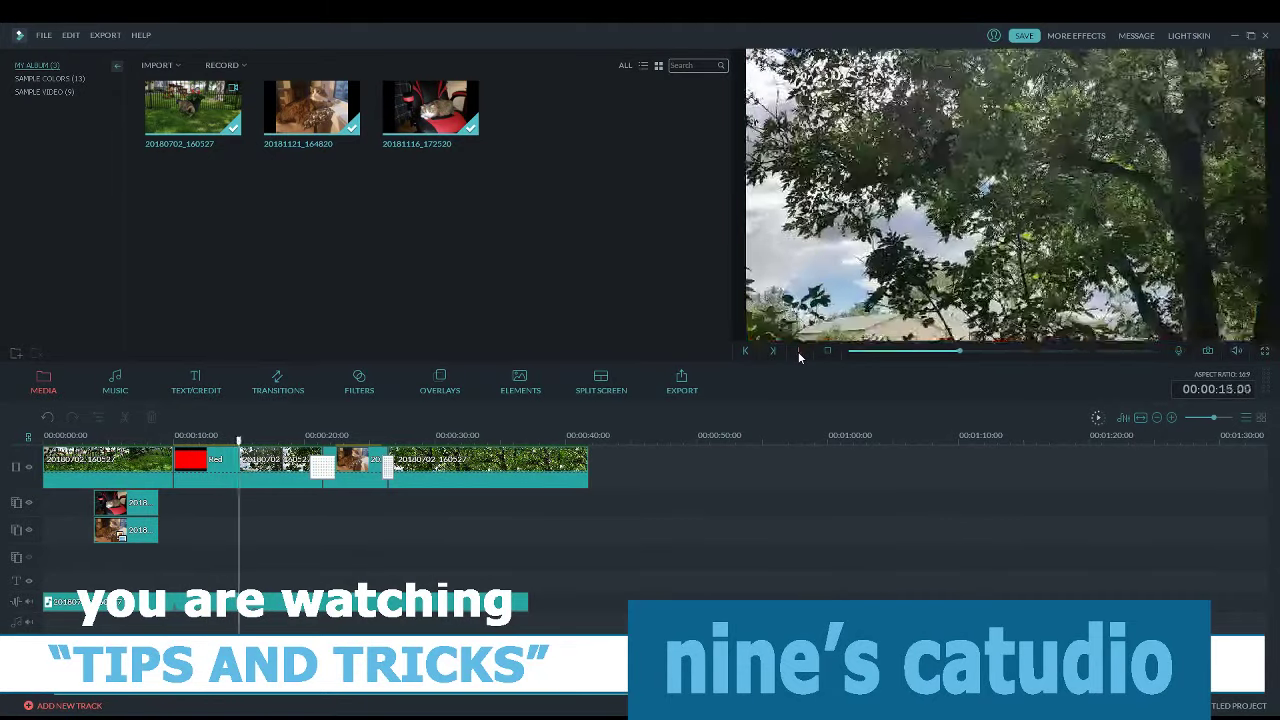
pyautogui.click(798, 351)
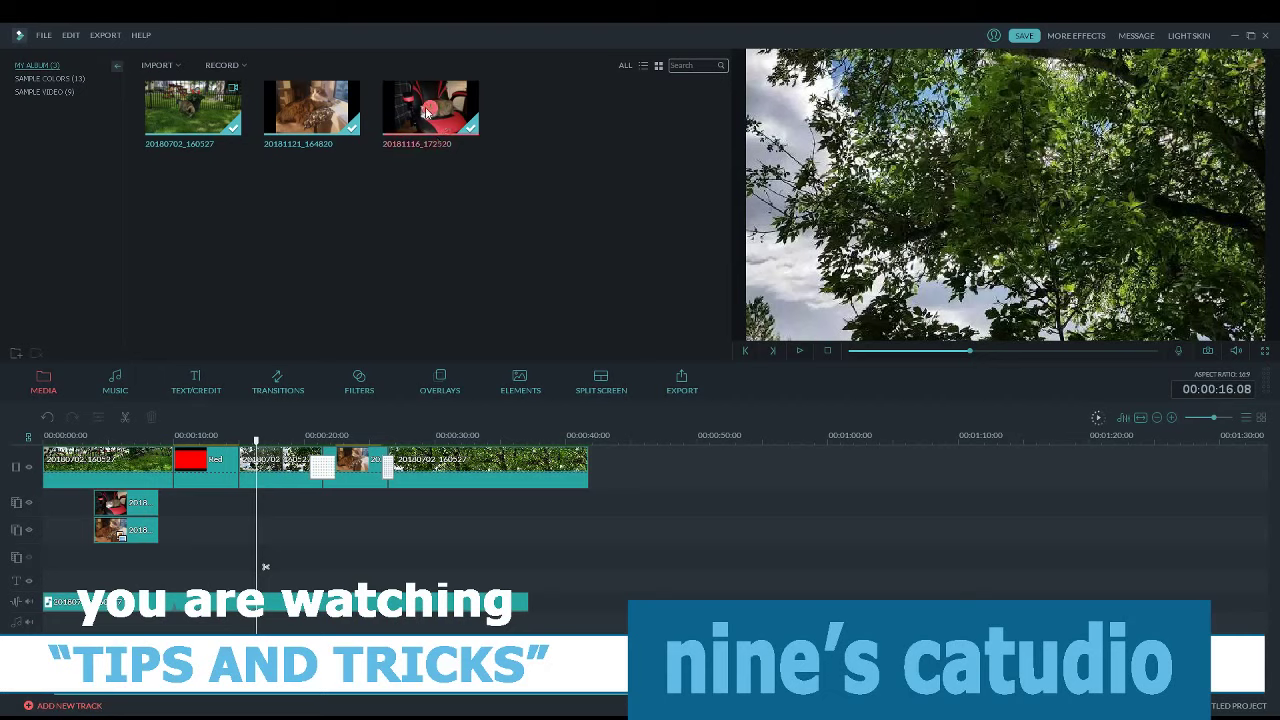
# Insert the 20181116_172520 photo into the main video track at 00:00:15.00, directly after the Red clip
pyautogui.moveTo(454, 127)
pyautogui.moveTo(257, 441); pyautogui.dragTo(238, 441)
pyautogui.click(430, 110)
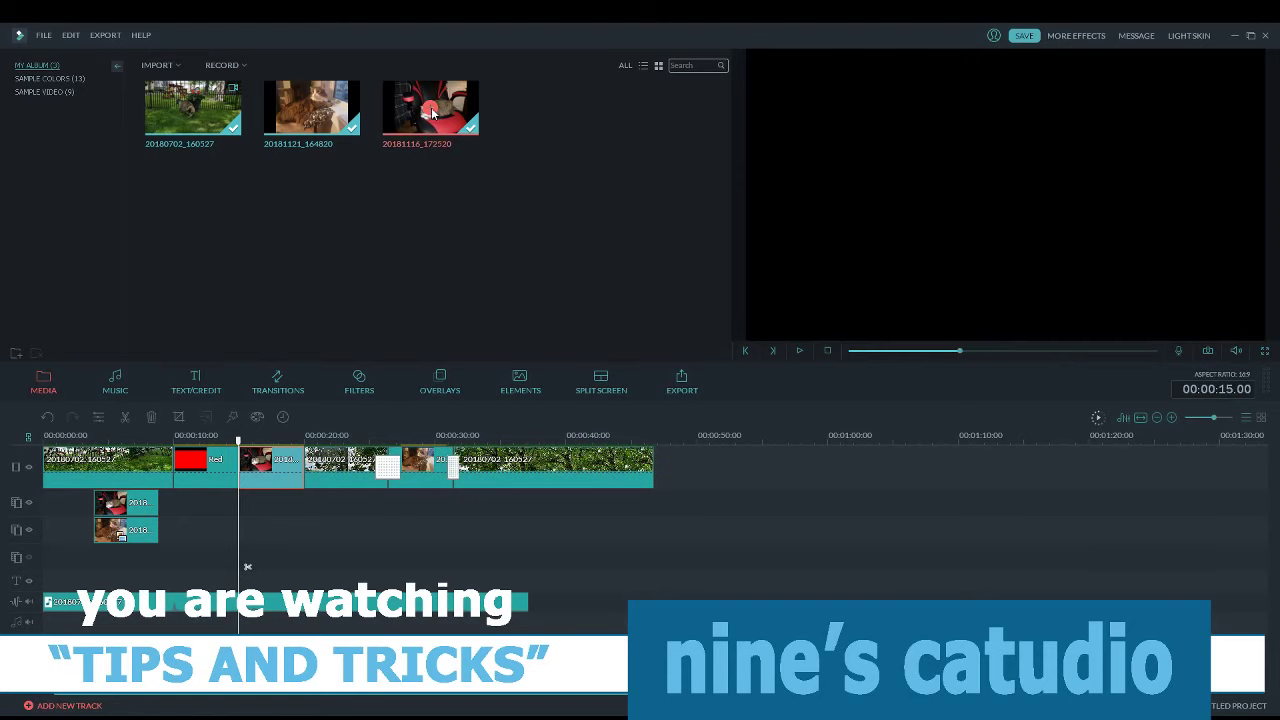
# Shorten the inserted 20181116_172520 photo on the main track to a duration of 00:00:01.18
pyautogui.scroll(5, 528, 420)
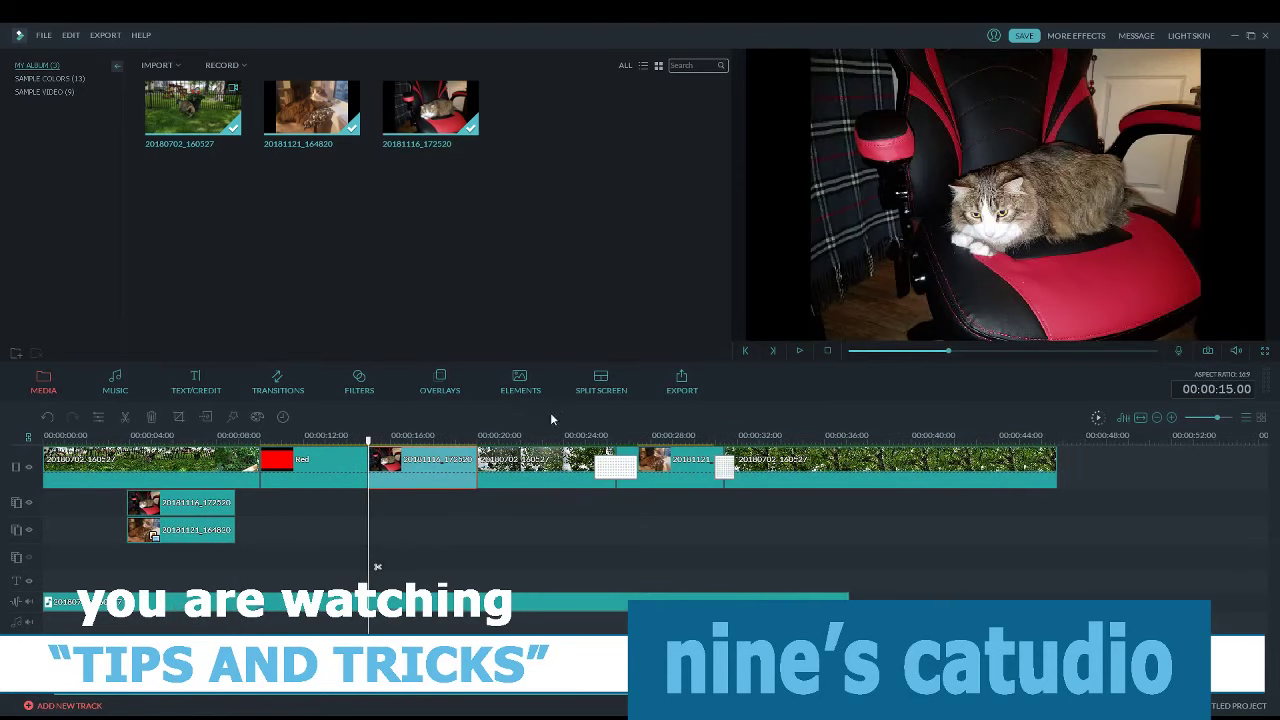
pyautogui.doubleClick(425, 472)
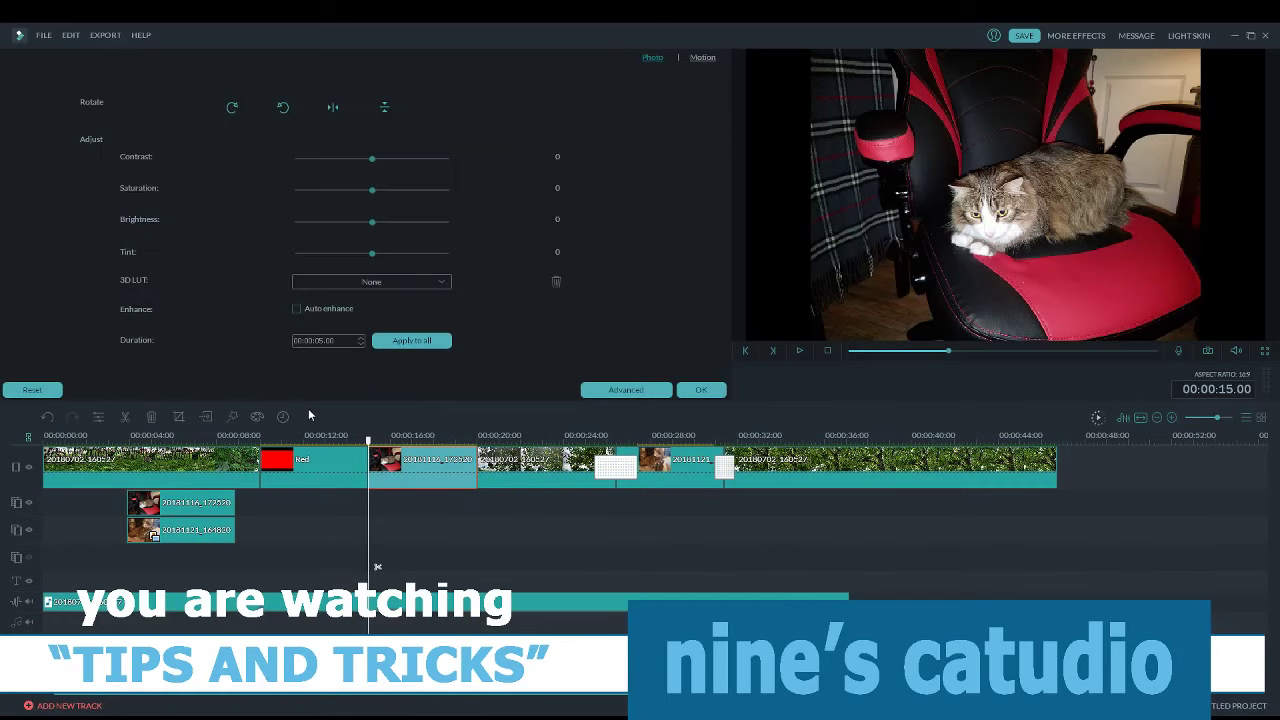
pyautogui.click(361, 343)
pyautogui.click(361, 343)
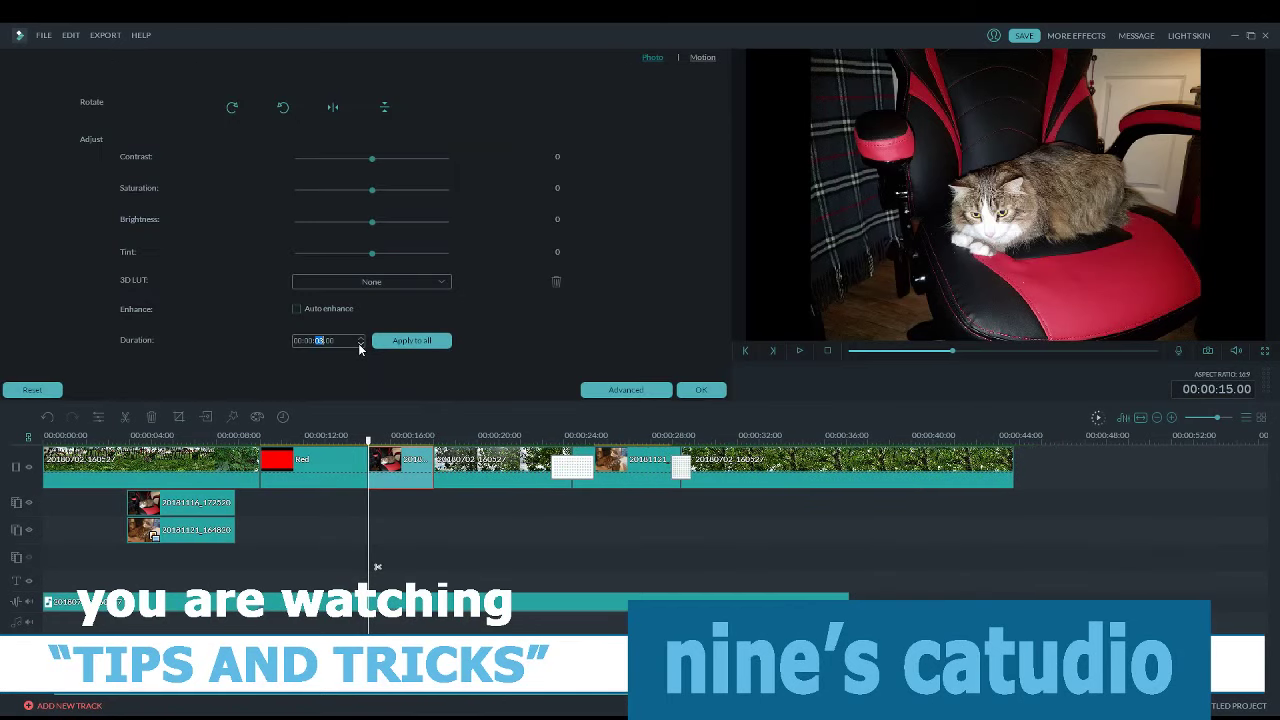
pyautogui.click(428, 480)
pyautogui.moveTo(404, 477); pyautogui.dragTo(405, 477)
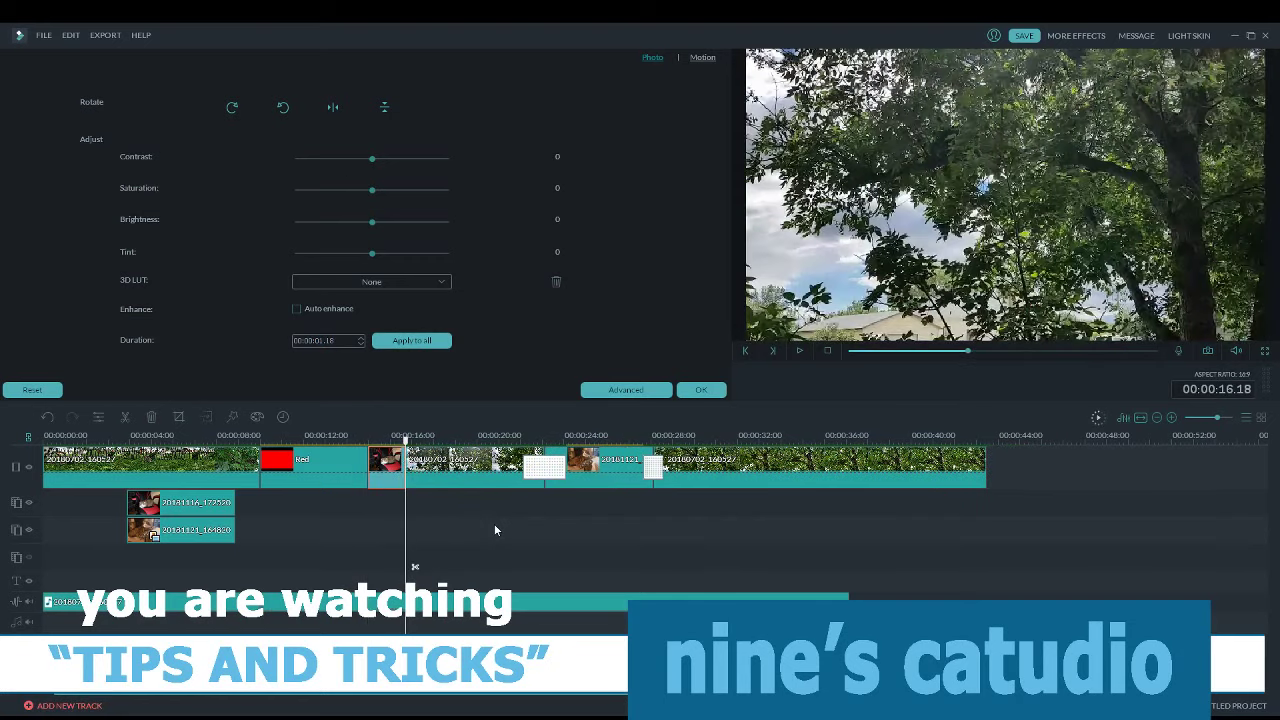